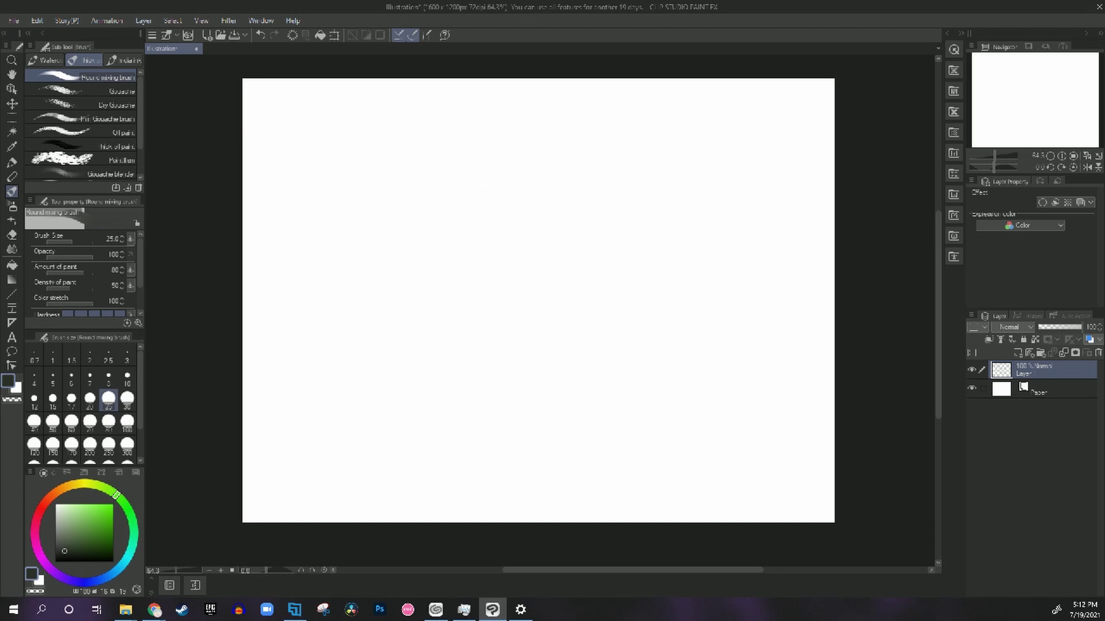
Sketch an oval head outline with a narrowed chin in dark strokes in the upper middle of the canvas.
key(alt+Tab)
click(405, 247)
mouse_move(463, 256)
mouse_down()
mouse_move(538, 163)
mouse_move(591, 182)
mouse_up()
drag(560, 171, 602, 230)
mouse_move(462, 250)
mouse_down()
mouse_move(493, 316)
mouse_move(480, 300)
mouse_up()
drag(595, 217, 602, 269)
drag(583, 197, 613, 280)
drag(603, 266, 574, 330)
drag(479, 286, 523, 348)
drag(585, 326, 525, 351)
drag(536, 165, 603, 248)
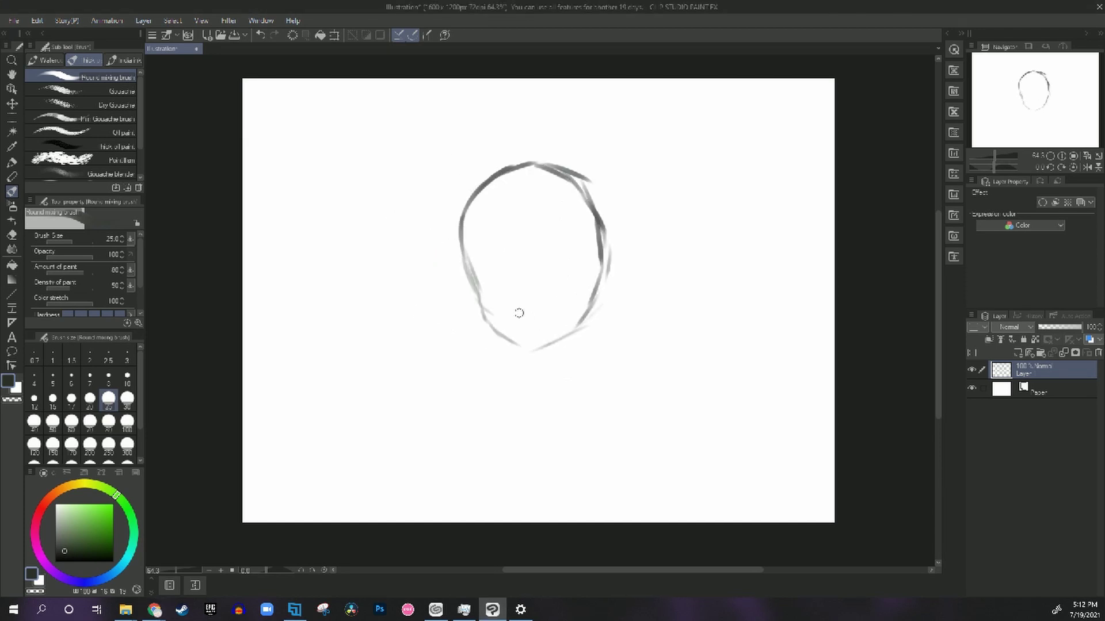
Rework the right side of the head outline down to the jaw and add two short neck lines below the chin.
drag(482, 317, 601, 303)
drag(561, 169, 610, 302)
mouse_move(615, 261)
mouse_down()
mouse_move(575, 329)
mouse_move(601, 268)
mouse_up()
mouse_move(805, 281)
mouse_down()
mouse_move(833, 264)
mouse_move(819, 273)
mouse_up()
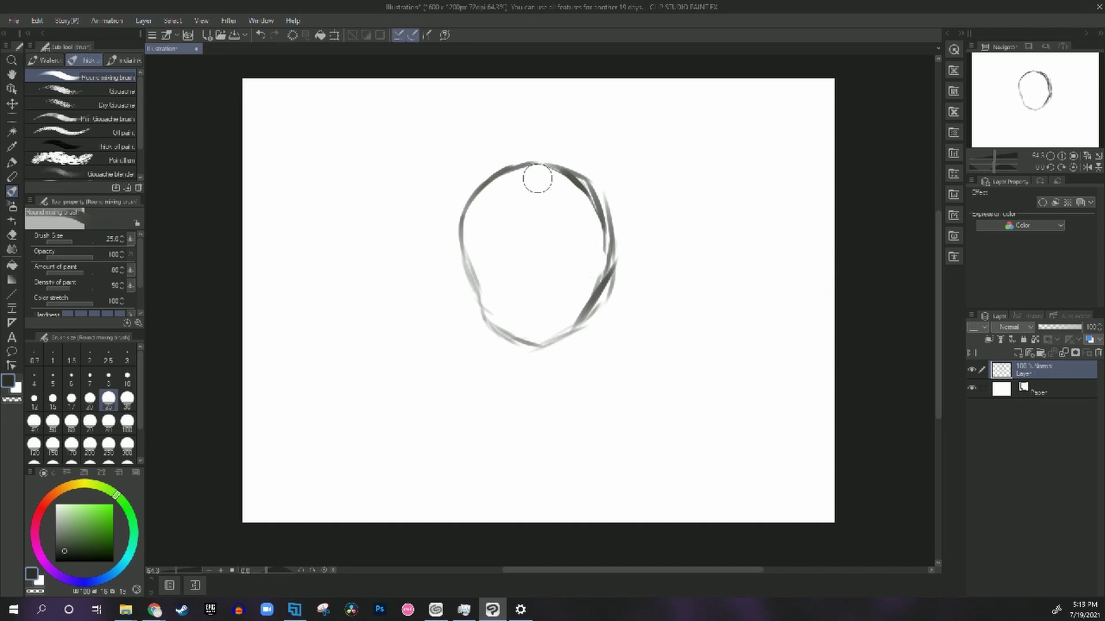
key(ctrl+z)
mouse_move(537, 176)
mouse_down()
mouse_move(536, 304)
mouse_move(560, 181)
mouse_move(591, 277)
mouse_move(526, 163)
mouse_move(590, 190)
mouse_move(617, 272)
mouse_up()
mouse_move(610, 279)
mouse_down()
mouse_move(549, 331)
mouse_move(562, 363)
mouse_up()
click(807, 283)
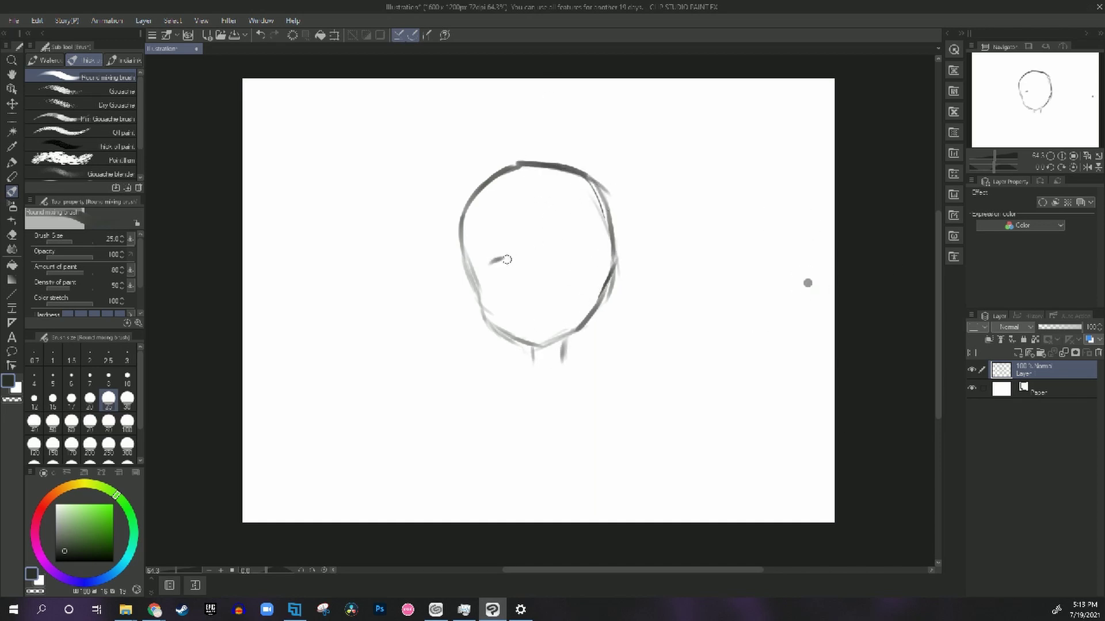
Try drawing two dark filled eyes with thick upper lashes inside the head outline.
mouse_move(506, 259)
mouse_down()
mouse_move(515, 279)
mouse_move(491, 273)
mouse_move(517, 276)
mouse_move(515, 285)
mouse_move(581, 257)
mouse_move(559, 265)
mouse_move(570, 278)
mouse_up()
drag(512, 266, 501, 281)
click(806, 273)
drag(486, 271, 521, 261)
mouse_move(507, 281)
mouse_down()
mouse_move(508, 265)
mouse_move(509, 288)
mouse_move(517, 282)
mouse_move(502, 264)
mouse_up()
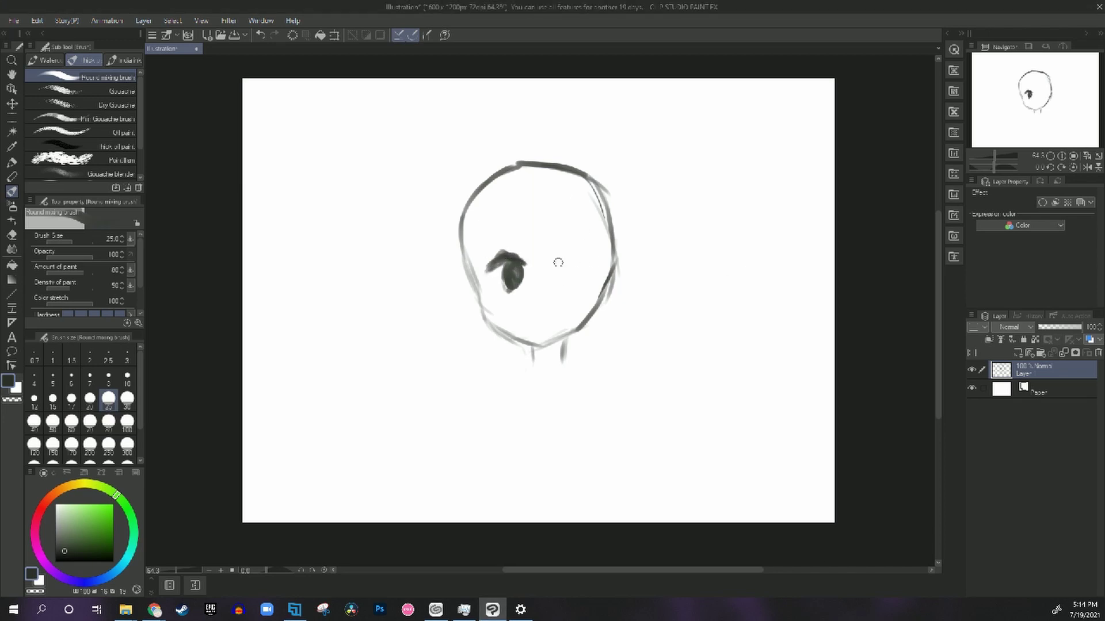
mouse_move(551, 265)
mouse_down()
mouse_move(587, 260)
mouse_move(565, 254)
mouse_move(586, 260)
mouse_move(571, 278)
mouse_up()
drag(587, 240, 631, 293)
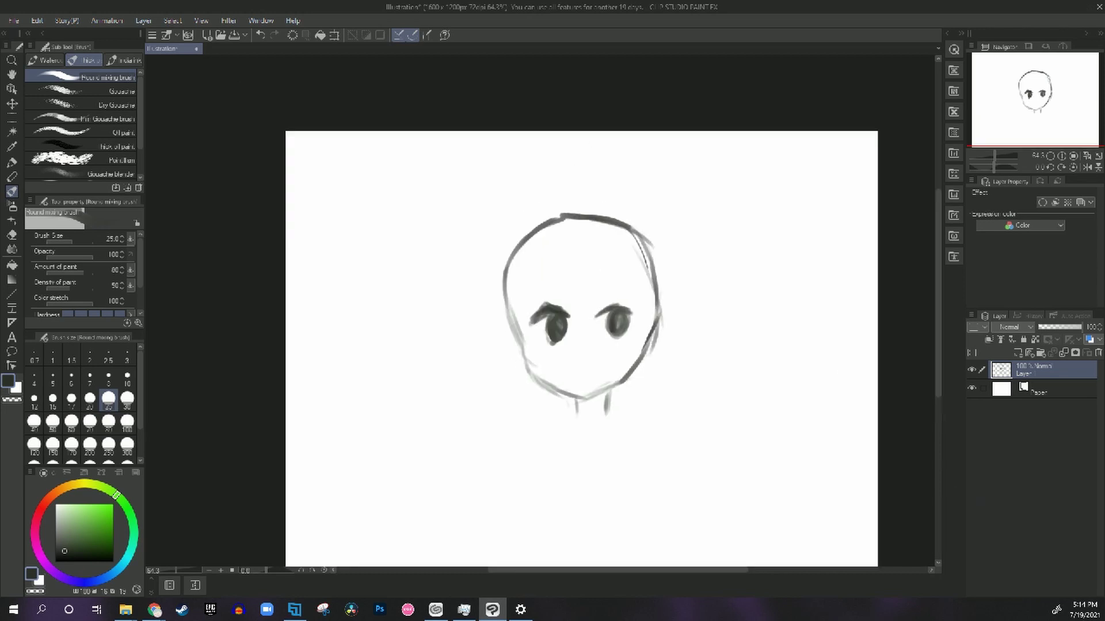
Undo the lashed eyes and the recent strokes around the face.
drag(525, 296, 560, 293)
click(748, 282)
drag(762, 277, 724, 227)
drag(711, 233, 708, 251)
mouse_move(557, 264)
mouse_down()
mouse_move(569, 259)
mouse_move(514, 289)
mouse_up()
key(ctrl+z)
key(ctrl+z)
key(ctrl+z)
key(ctrl+z)
key(ctrl+z)
Try two plain solid oval eyes on the face and undo them.
drag(822, 322, 838, 323)
drag(569, 261, 573, 286)
drag(529, 315, 560, 316)
key(ctrl+z)
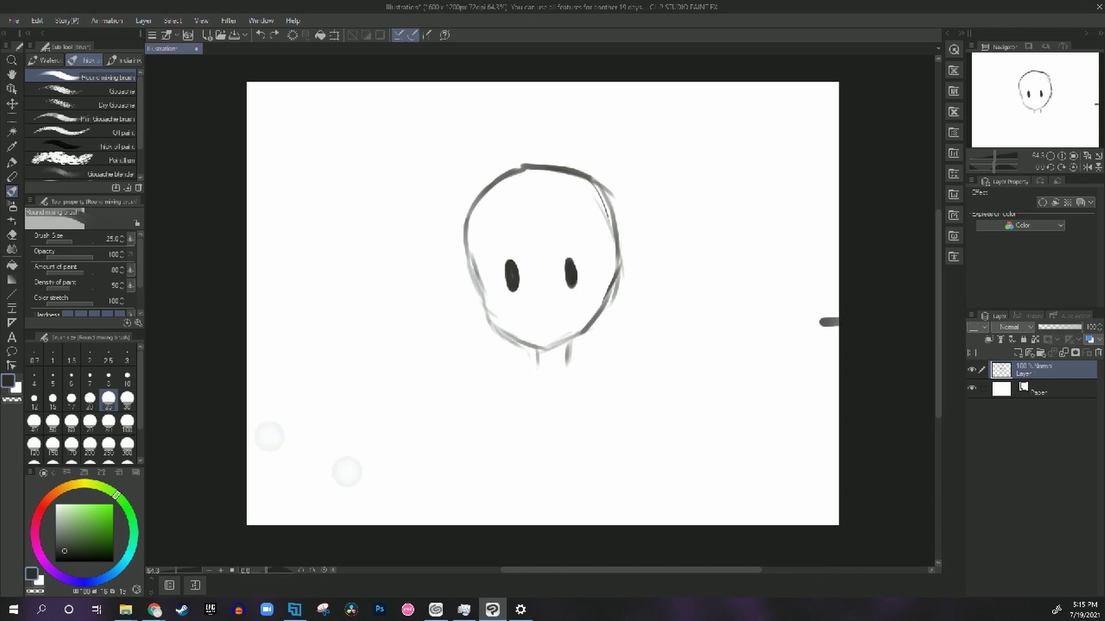
key(ctrl+z)
key(ctrl+z)
key(ctrl+z)
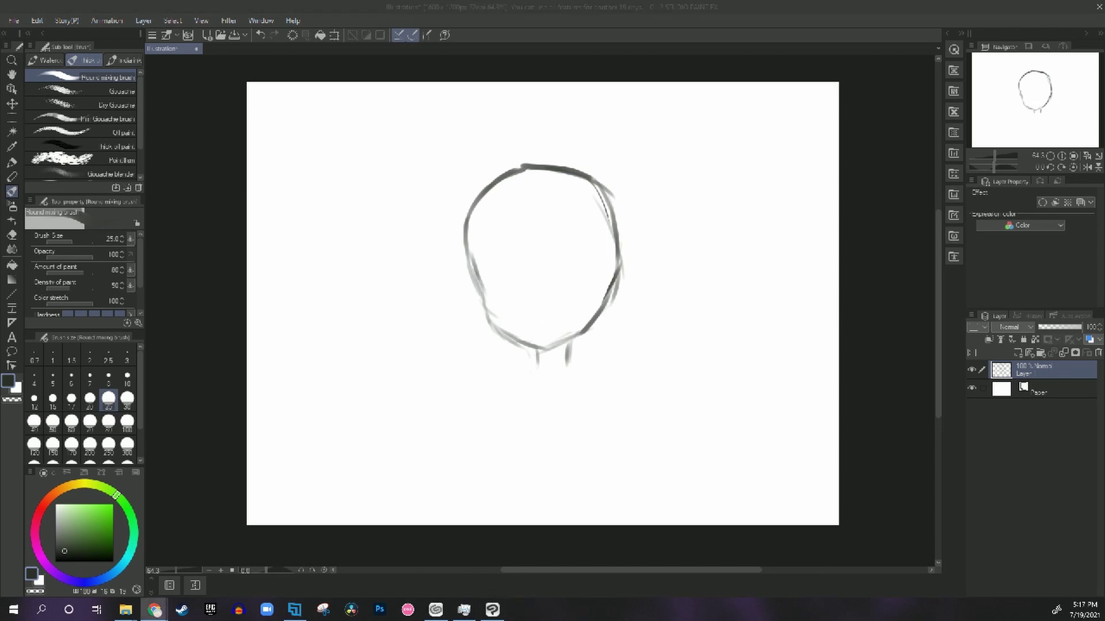
Thicken the head outline from the crown down the right side and erase the stray inner line there.
click(825, 418)
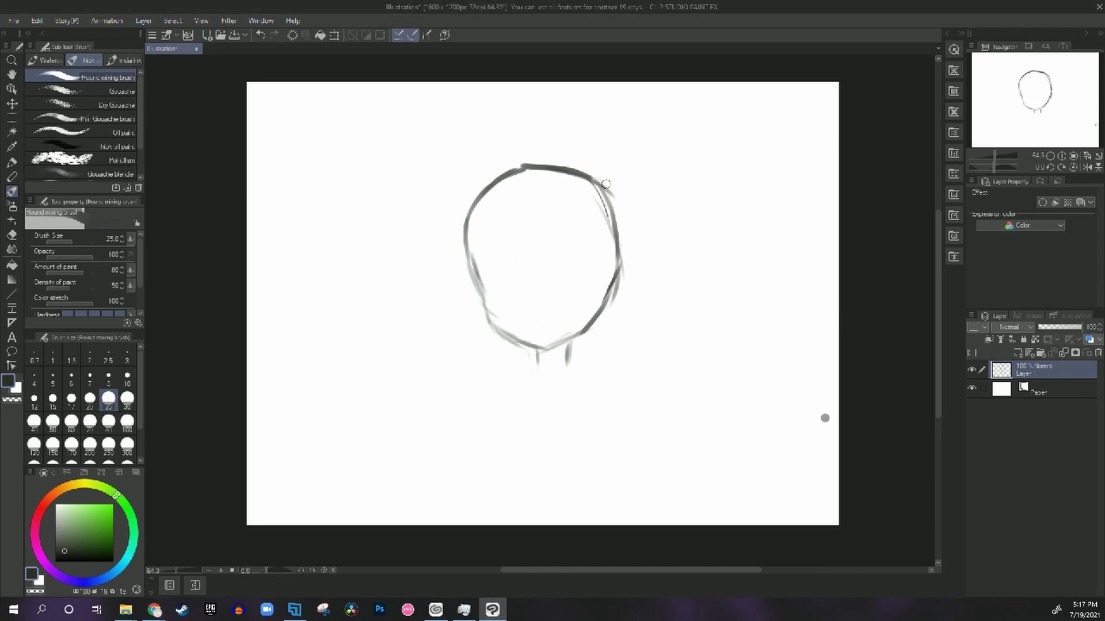
mouse_move(599, 180)
mouse_down()
mouse_move(625, 271)
mouse_move(626, 244)
mouse_up()
mouse_move(528, 164)
mouse_down()
mouse_move(611, 198)
mouse_move(621, 227)
mouse_up()
drag(619, 264, 584, 334)
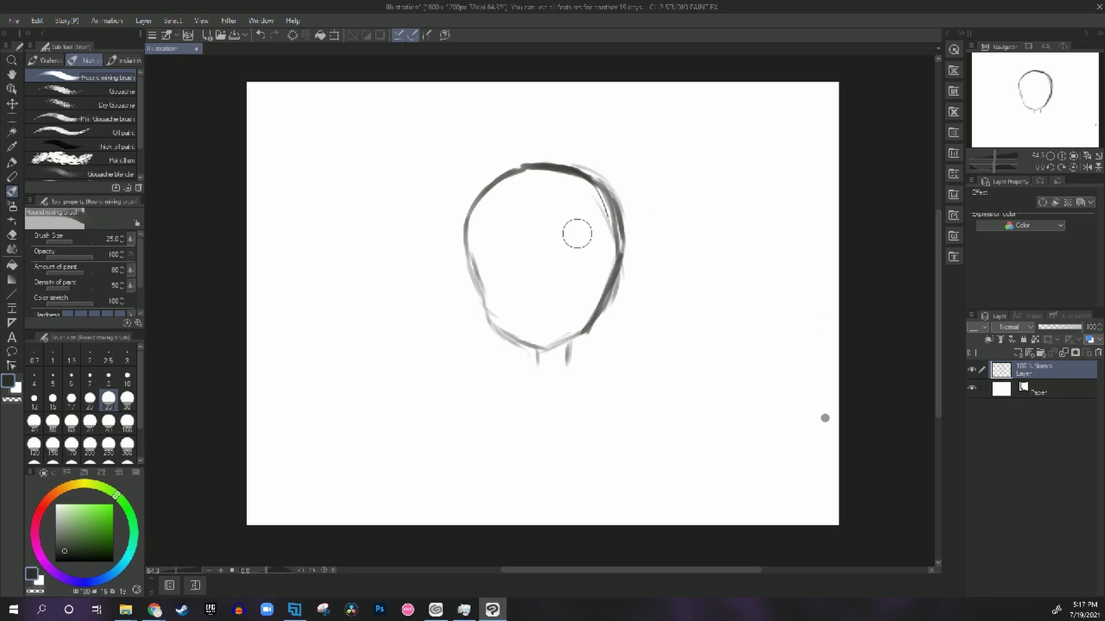
drag(604, 238, 582, 192)
click(823, 417)
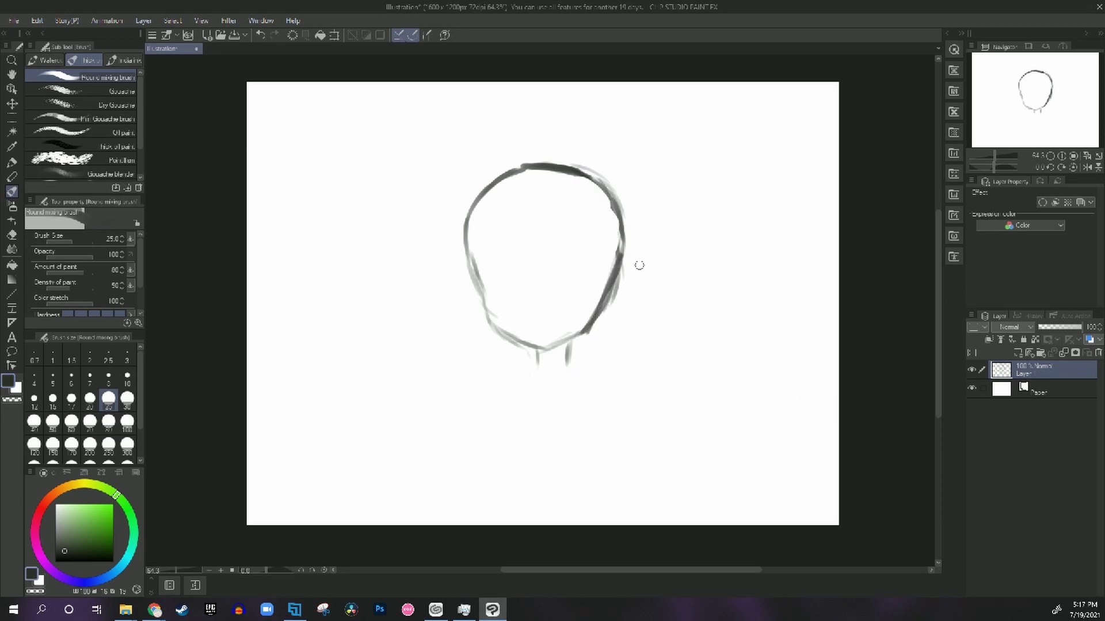
mouse_move(508, 261)
mouse_down()
mouse_move(509, 281)
mouse_move(565, 279)
mouse_move(547, 327)
mouse_up()
key(ctrl+z)
key(ctrl+z)
key(ctrl+z)
Draw two half-lidded eyes and a small mouth mark, undoing the stray strokes beside the head.
drag(750, 283, 786, 266)
drag(498, 278, 523, 281)
drag(559, 278, 583, 275)
drag(539, 320, 555, 311)
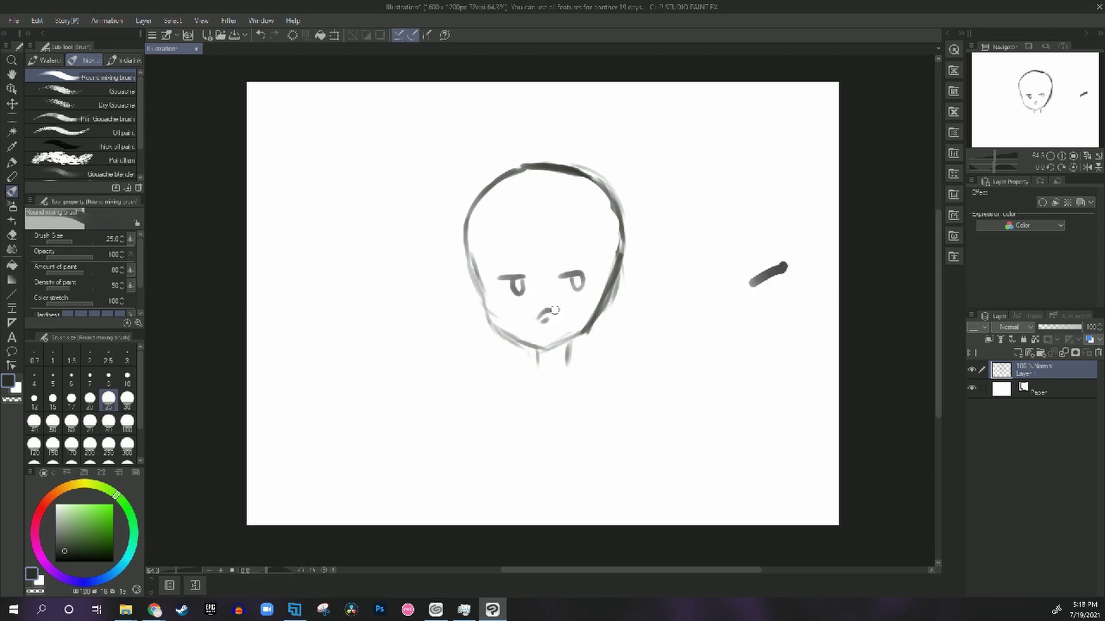
key(ctrl+z)
key(ctrl+z)
mouse_move(757, 280)
mouse_down()
mouse_move(780, 268)
mouse_move(778, 396)
mouse_up()
click(785, 335)
key(ctrl+z)
key(ctrl+z)
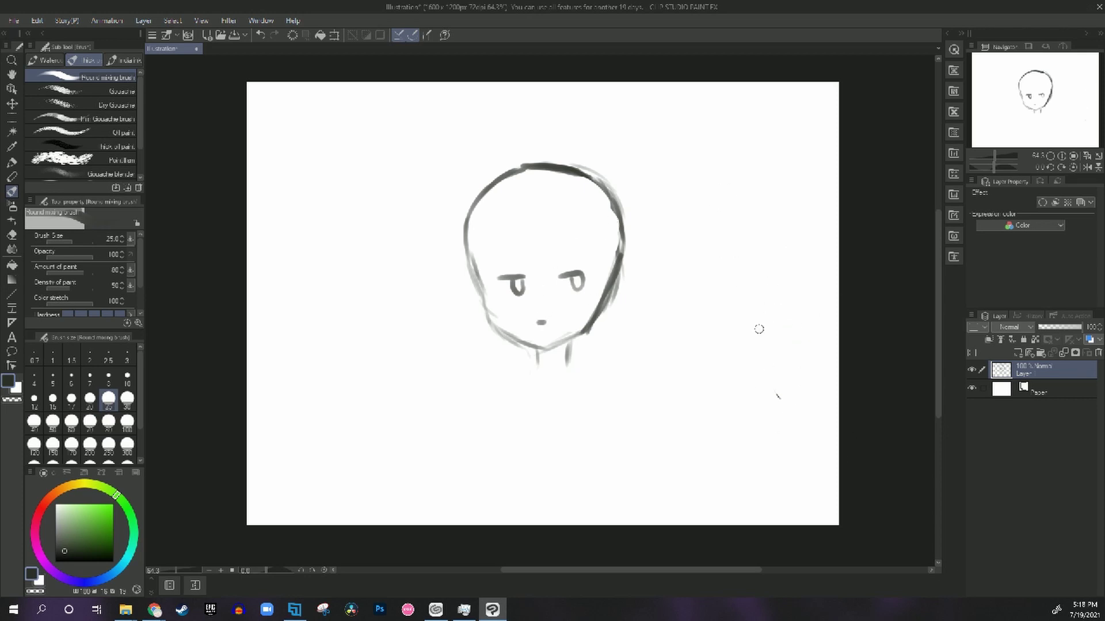
scroll(759, 329, up, 2)
scroll(759, 329, down, 2)
drag(775, 413, 795, 390)
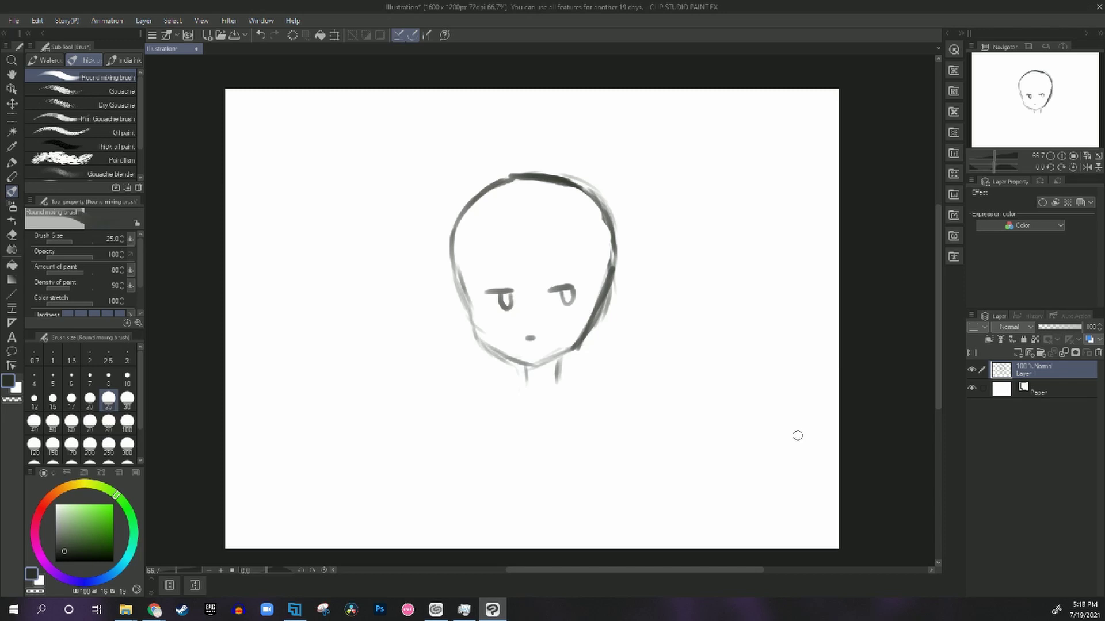
drag(846, 507, 776, 397)
click(749, 401)
click(704, 359)
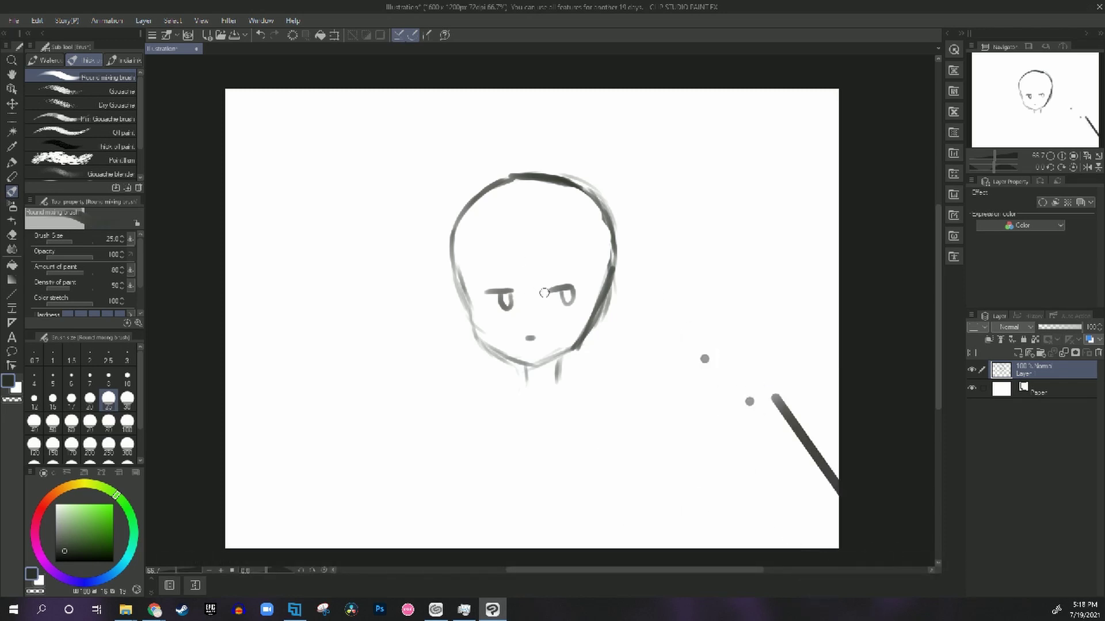
Write "STOP" in the empty area to the right of the head and erase it together with the stray marks.
drag(680, 183, 664, 219)
drag(688, 185, 709, 182)
mouse_move(702, 184)
mouse_down()
mouse_move(703, 218)
mouse_move(719, 184)
mouse_up()
drag(741, 183, 742, 217)
drag(742, 181, 744, 198)
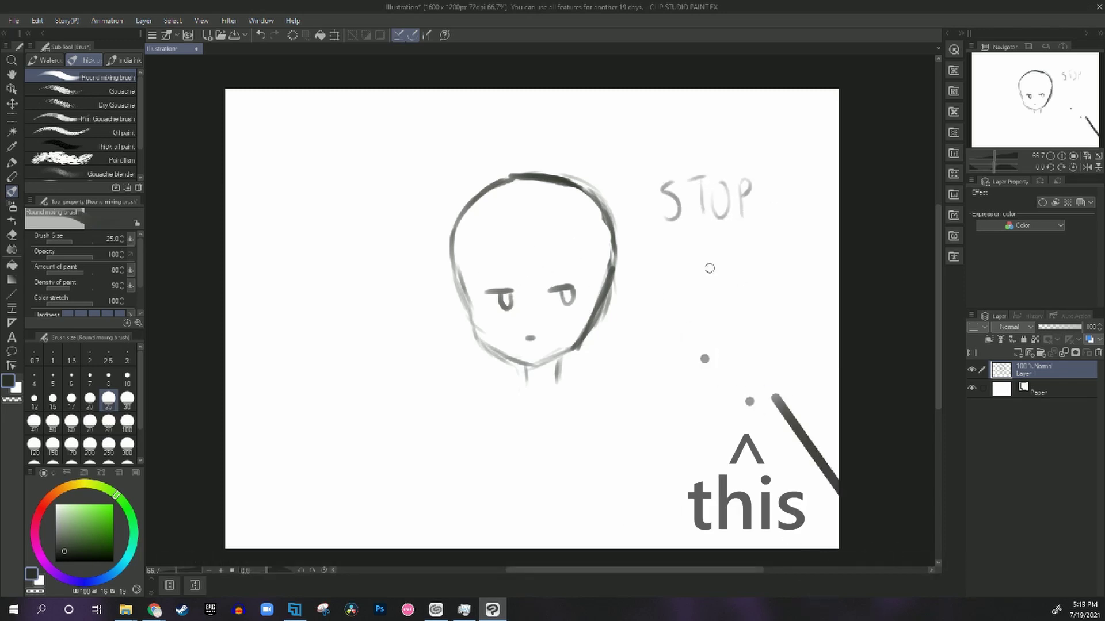
drag(689, 439, 716, 535)
mouse_move(705, 359)
mouse_down()
mouse_move(692, 368)
mouse_move(823, 472)
mouse_up()
drag(751, 196, 667, 198)
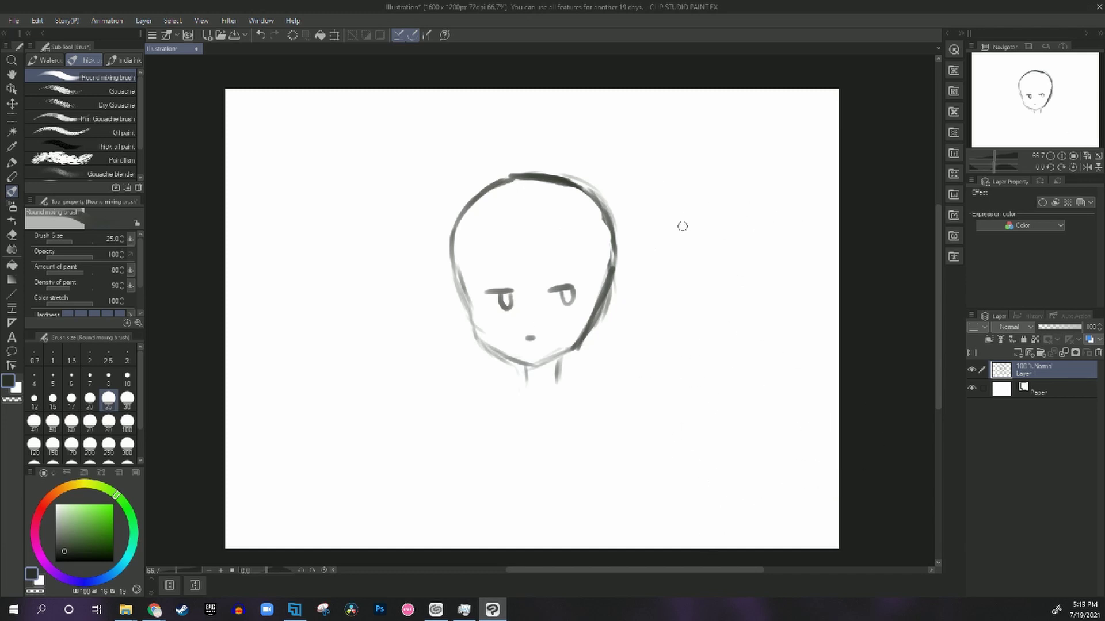
Sketch pointed bangs across the forehead above both eyes, undoing the rejected first strokes.
mouse_move(511, 231)
mouse_down()
mouse_move(546, 301)
mouse_move(521, 282)
mouse_up()
key(ctrl+z)
key(ctrl+z)
drag(523, 270, 535, 292)
mouse_move(555, 232)
mouse_down()
mouse_move(552, 270)
mouse_move(579, 274)
mouse_up()
drag(582, 262, 587, 303)
drag(510, 244, 488, 269)
Sketch the side locks and outer hair over the crown, with a long strand curling outward on the right.
mouse_move(484, 261)
mouse_down()
mouse_move(488, 318)
mouse_move(473, 314)
mouse_up()
drag(588, 311, 620, 286)
drag(577, 216, 597, 243)
drag(492, 217, 480, 229)
mouse_move(535, 172)
mouse_down()
mouse_move(624, 219)
mouse_move(632, 267)
mouse_up()
text(pen se)
mouse_move(623, 236)
mouse_down()
mouse_move(631, 339)
mouse_move(658, 369)
mouse_up()
drag(659, 380, 625, 399)
drag(516, 168, 448, 229)
Search Windows for "pen settings" and open the option for changing the pen settings.
text(tt)
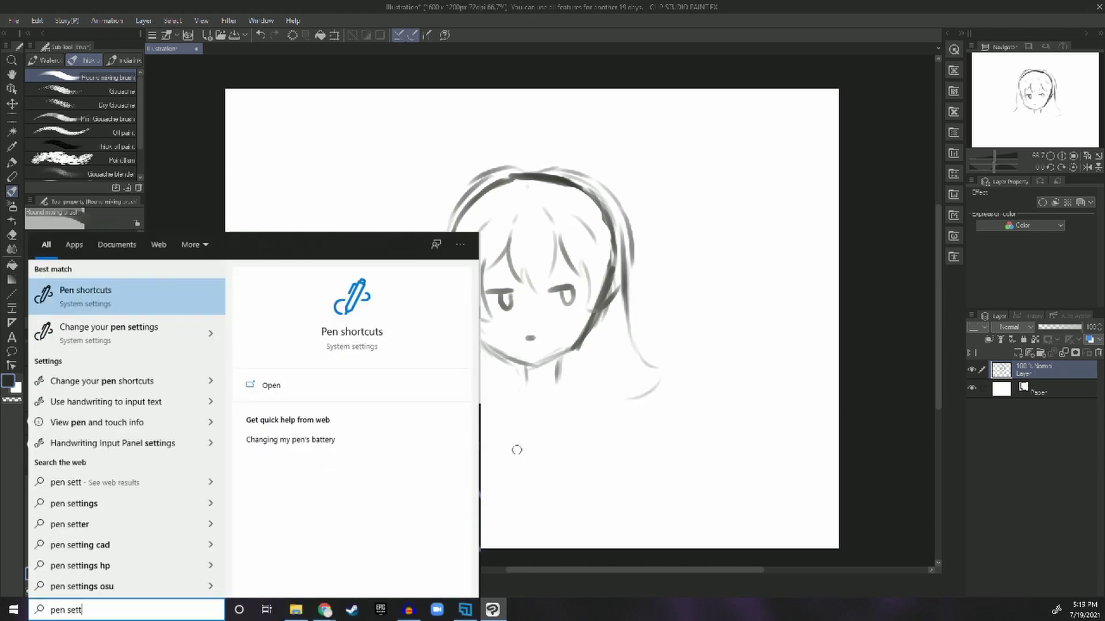
text(ings)
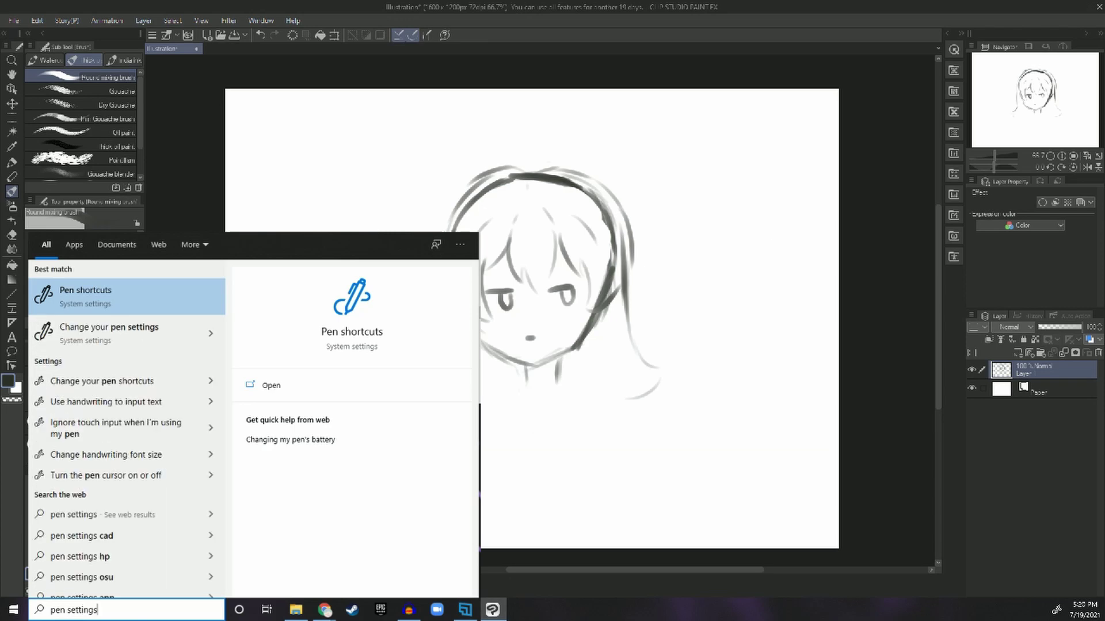
click(109, 331)
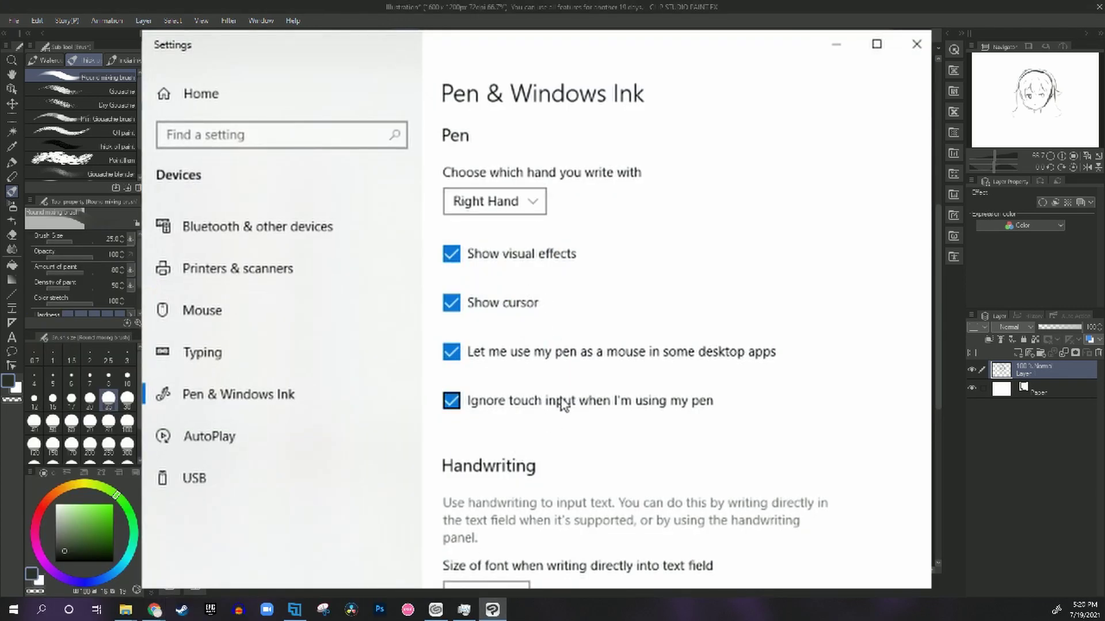
Keep "Ignore touch input when I'm using my pen" enabled in Pen & Windows Ink and close the Settings window.
scroll(563, 404, down, 2)
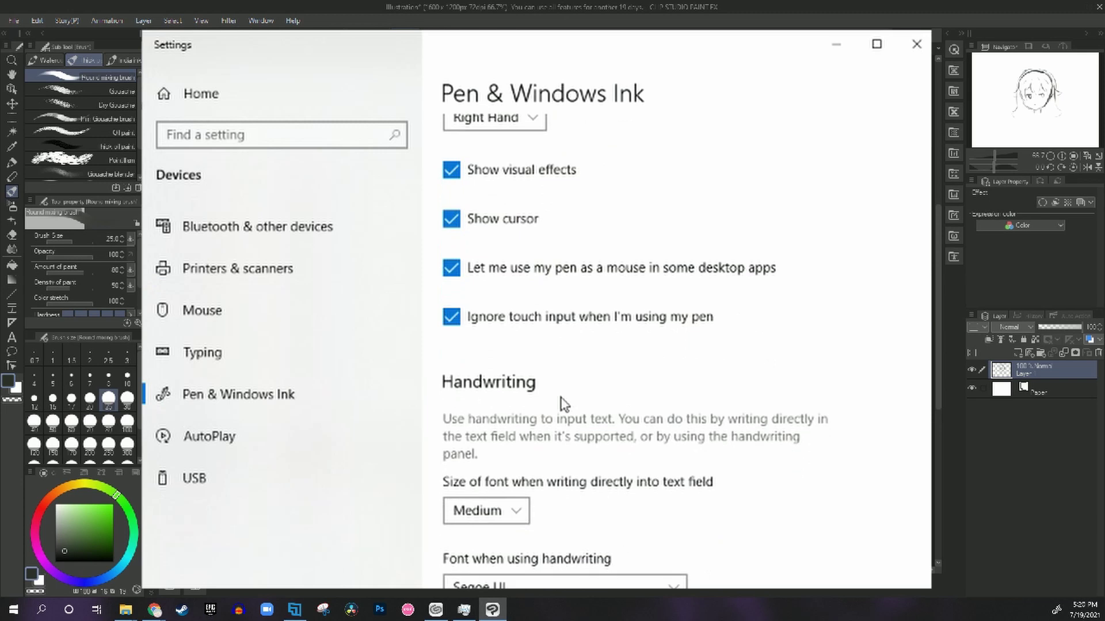
click(451, 317)
click(467, 320)
click(916, 50)
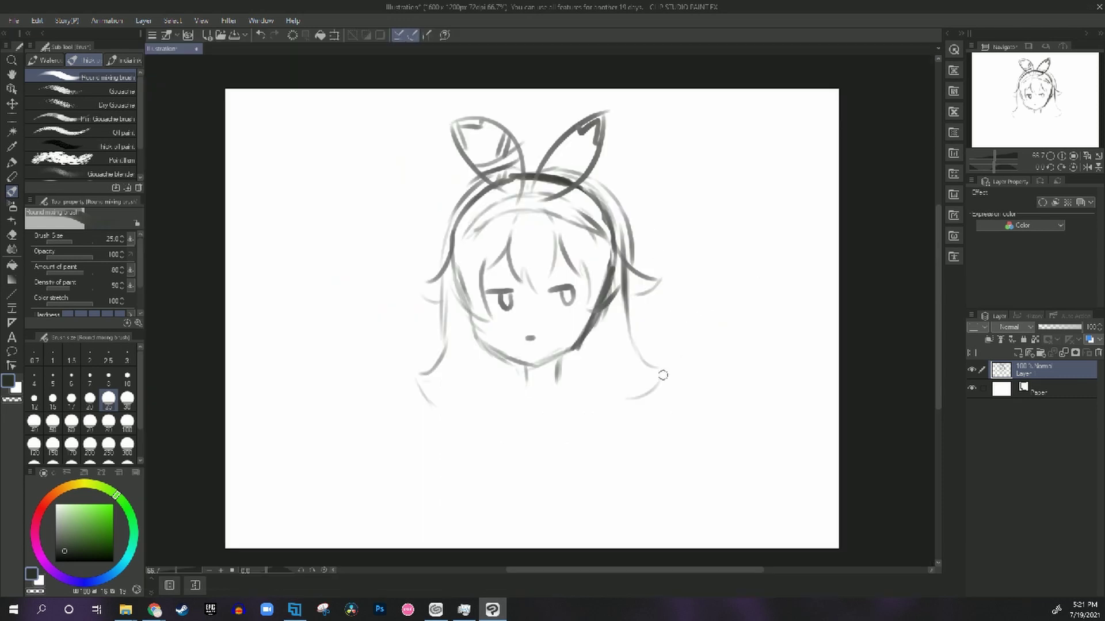
Sketch sloping shoulders from the neck with short upper-arm lines, undoing the rejected strokes.
drag(524, 381, 470, 415)
drag(567, 389, 642, 425)
key(ctrl+z)
key(ctrl+z)
mouse_move(522, 387)
mouse_down()
mouse_move(466, 415)
mouse_move(472, 409)
mouse_up()
key(ctrl+z)
drag(469, 412, 448, 441)
mouse_move(562, 381)
mouse_down()
mouse_move(613, 401)
mouse_move(629, 451)
mouse_up()
Sketch long hair strands flowing outside both shoulders, redoing rejected ones, and lengthen the left arm line.
drag(641, 407, 677, 493)
drag(437, 408, 394, 496)
key(ctrl+z)
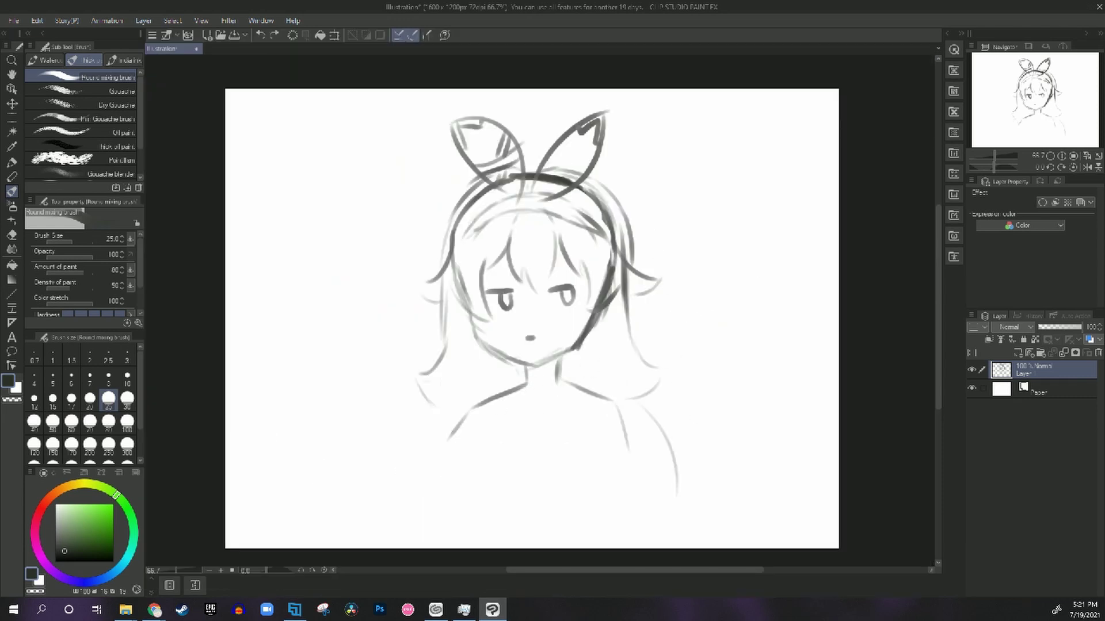
key(ctrl+z)
drag(631, 404, 680, 488)
drag(438, 410, 356, 521)
key(ctrl+z)
mouse_move(436, 409)
mouse_down()
mouse_move(428, 450)
mouse_move(378, 531)
mouse_move(394, 493)
mouse_up()
key(ctrl+z)
key(ctrl+z)
drag(464, 418, 446, 469)
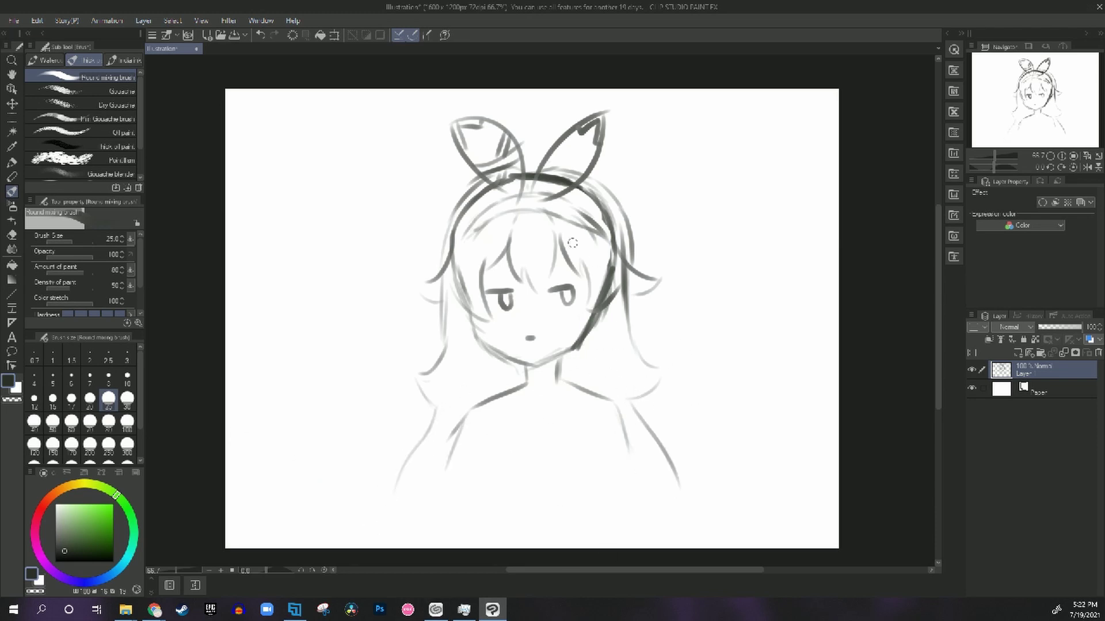
Sketch a V-shaped collar around the base of the neck.
mouse_move(772, 368)
mouse_down()
mouse_move(807, 400)
mouse_move(756, 363)
mouse_up()
drag(510, 375, 531, 413)
mouse_move(545, 370)
mouse_down()
mouse_move(550, 390)
mouse_move(534, 412)
mouse_up()
drag(552, 363, 538, 416)
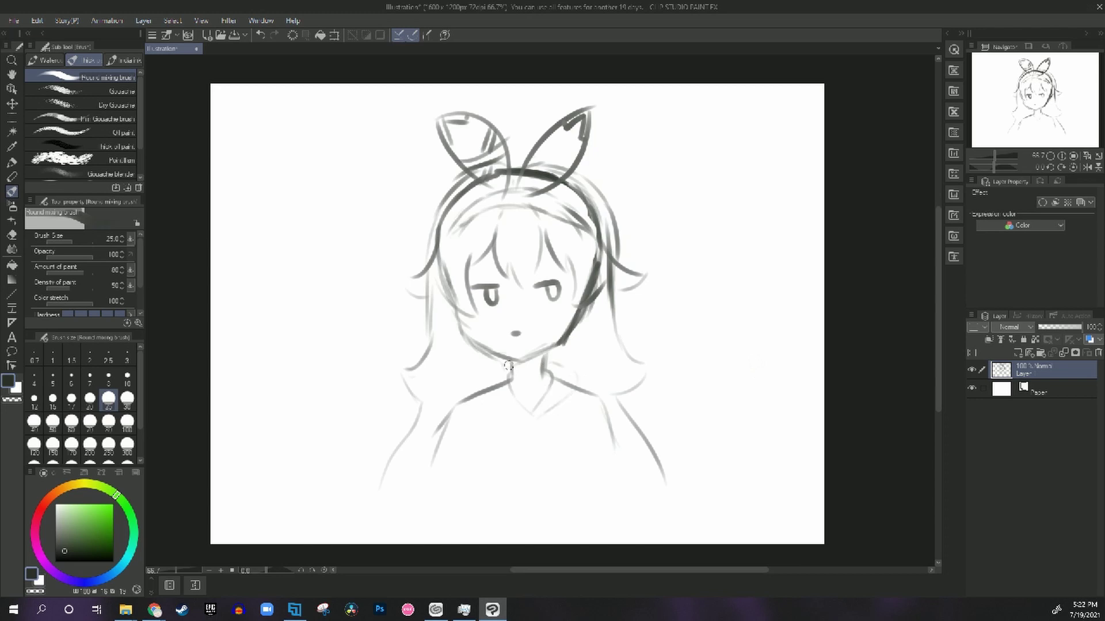
drag(508, 366, 515, 418)
Replace the half-lidded eyes and mouth mark with two filled oval eyes and a small open triangular mouth.
drag(512, 333, 520, 329)
drag(541, 283, 554, 296)
mouse_move(488, 299)
mouse_down()
mouse_move(491, 288)
mouse_move(471, 294)
mouse_up()
key(ctrl+z)
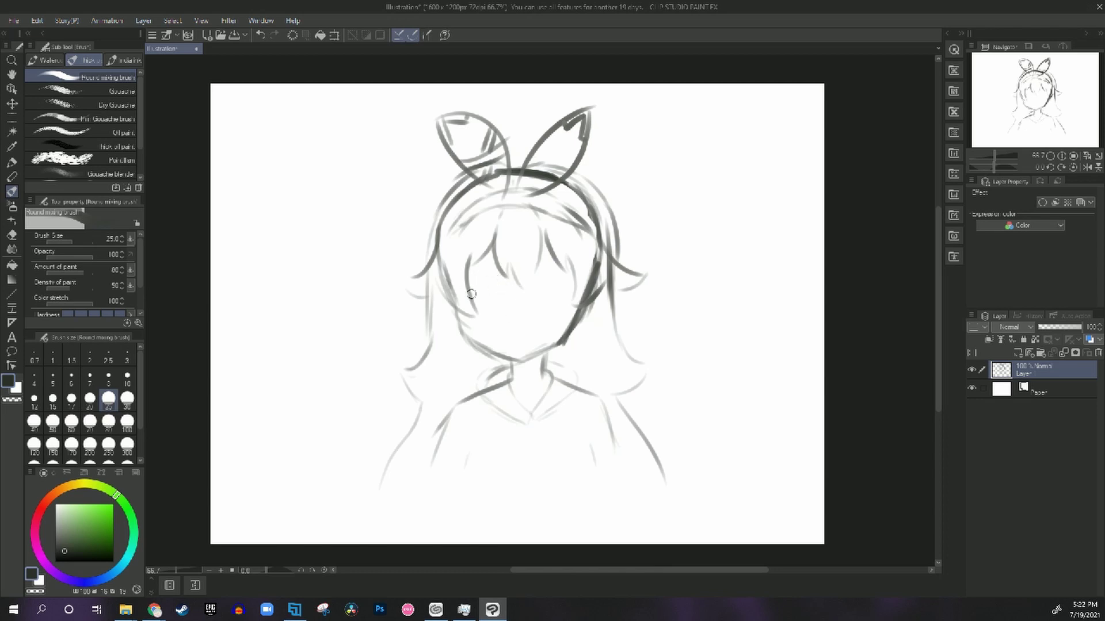
key(ctrl+z)
drag(550, 283, 532, 326)
mouse_move(488, 287)
mouse_down()
mouse_move(488, 303)
mouse_move(548, 303)
mouse_up()
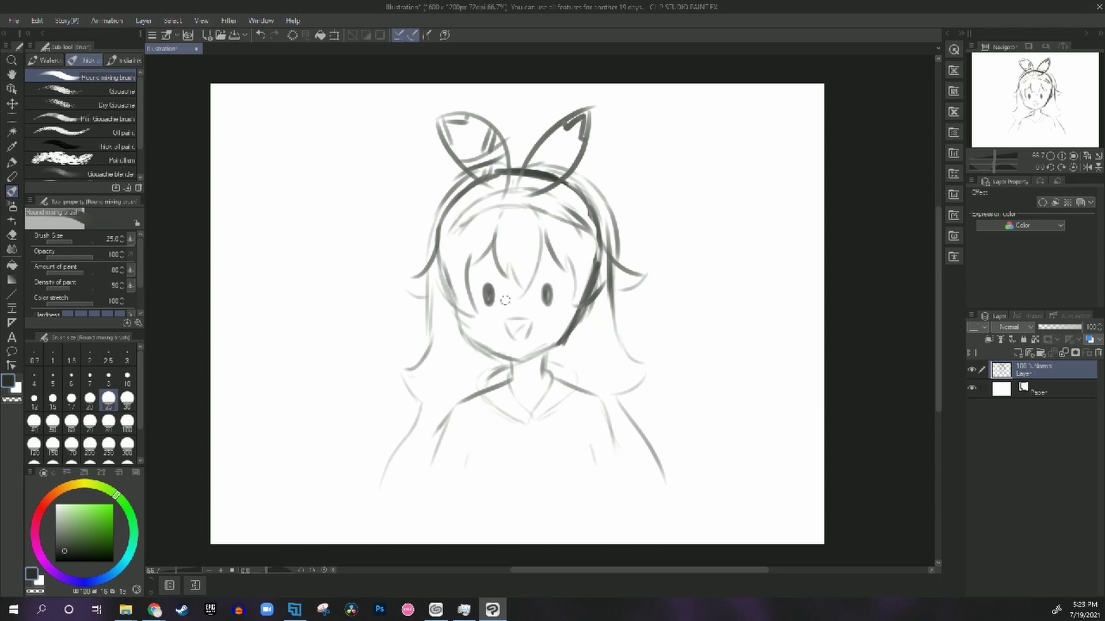
Sketch outward-flicking locks on both sides of the long hair, undoing the loose strand at the lower left.
mouse_move(590, 320)
mouse_down()
mouse_move(602, 382)
mouse_move(648, 362)
mouse_up()
drag(656, 362, 643, 382)
drag(618, 329, 637, 347)
drag(431, 329, 401, 361)
drag(385, 349, 401, 372)
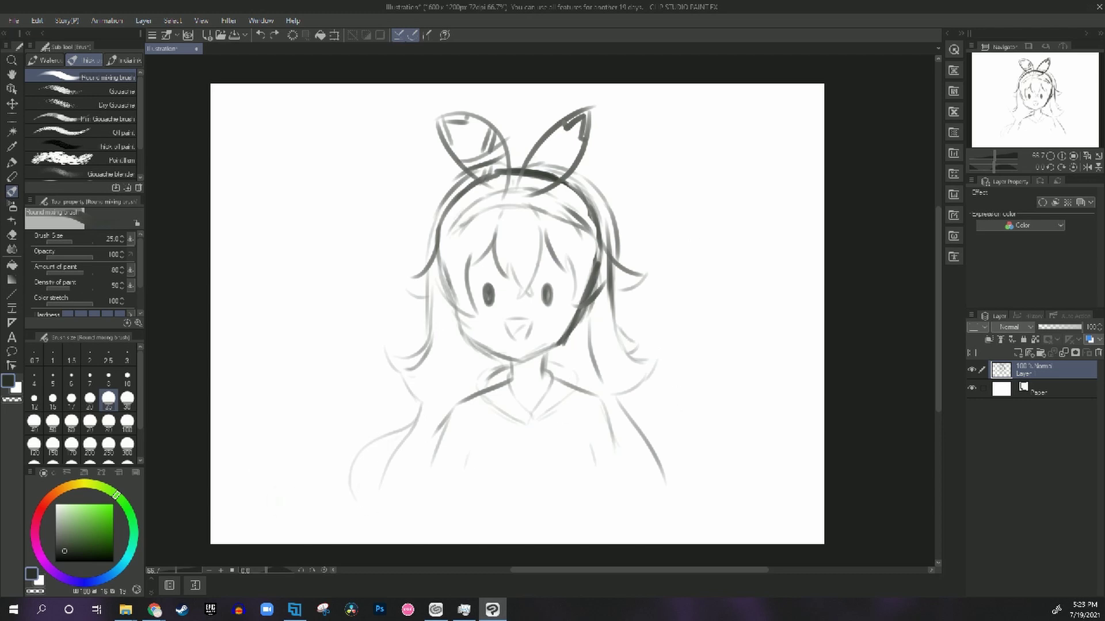
drag(411, 422, 352, 492)
key(ctrl+z)
drag(614, 291, 644, 286)
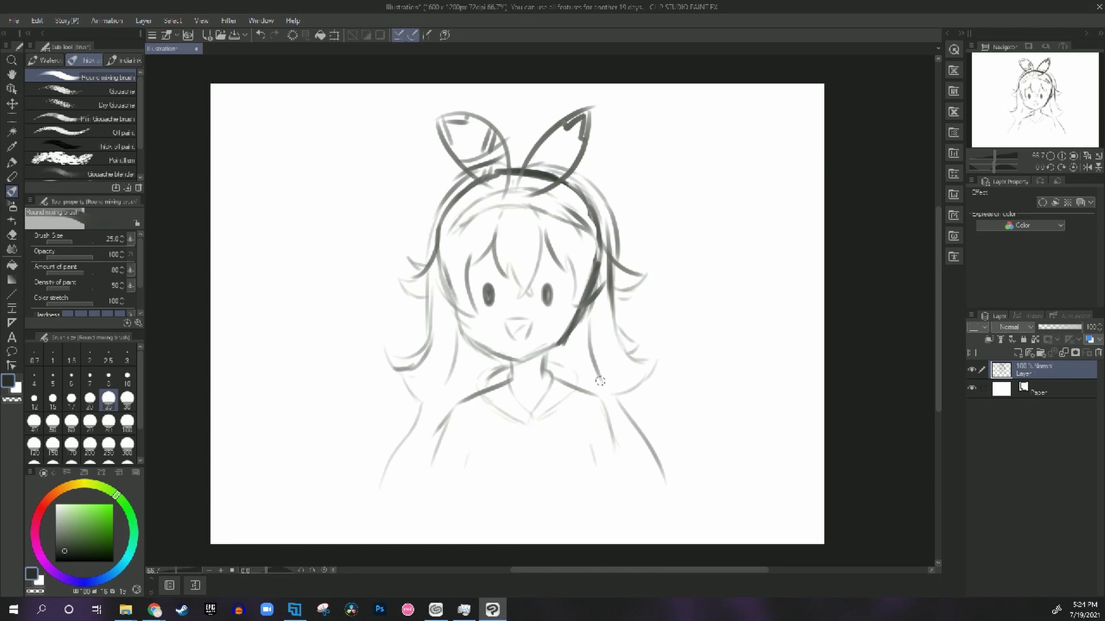
Sketch a V-shaped trim across the chest and extend the wavy hair ends beyond the shoulders.
drag(486, 443, 587, 437)
mouse_move(473, 448)
mouse_down()
mouse_move(547, 464)
mouse_move(585, 447)
mouse_up()
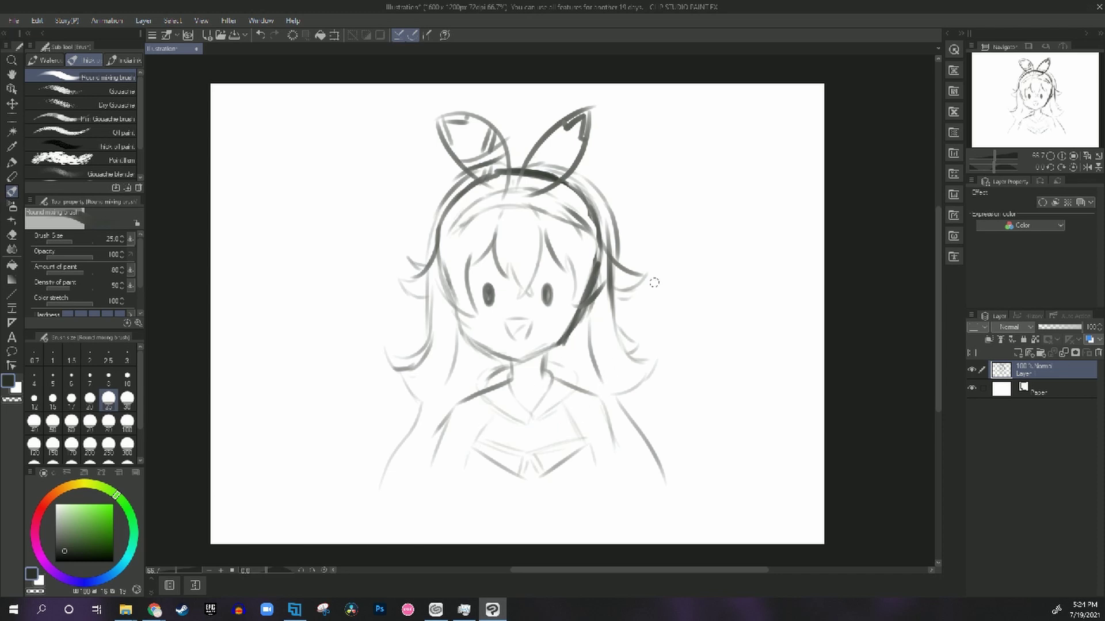
drag(616, 396, 701, 492)
mouse_move(426, 404)
mouse_down()
mouse_move(369, 467)
mouse_move(384, 467)
mouse_move(408, 422)
mouse_up()
click(642, 530)
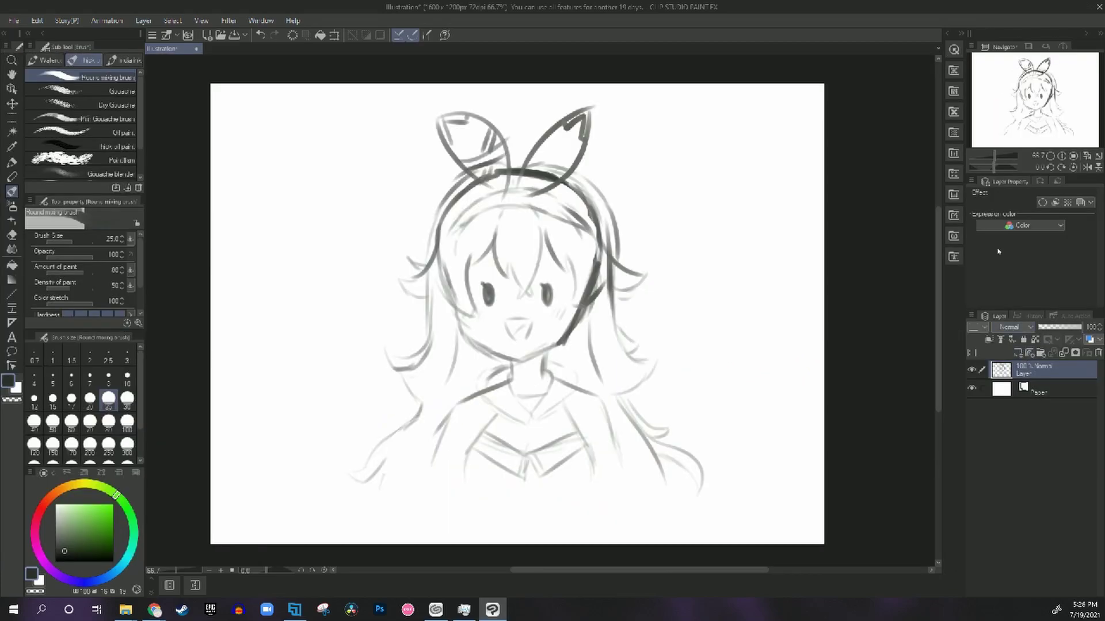
Add a layer beneath the sketch and paint the jacket's collar, shoulders and sleeves in red.
click(1035, 388)
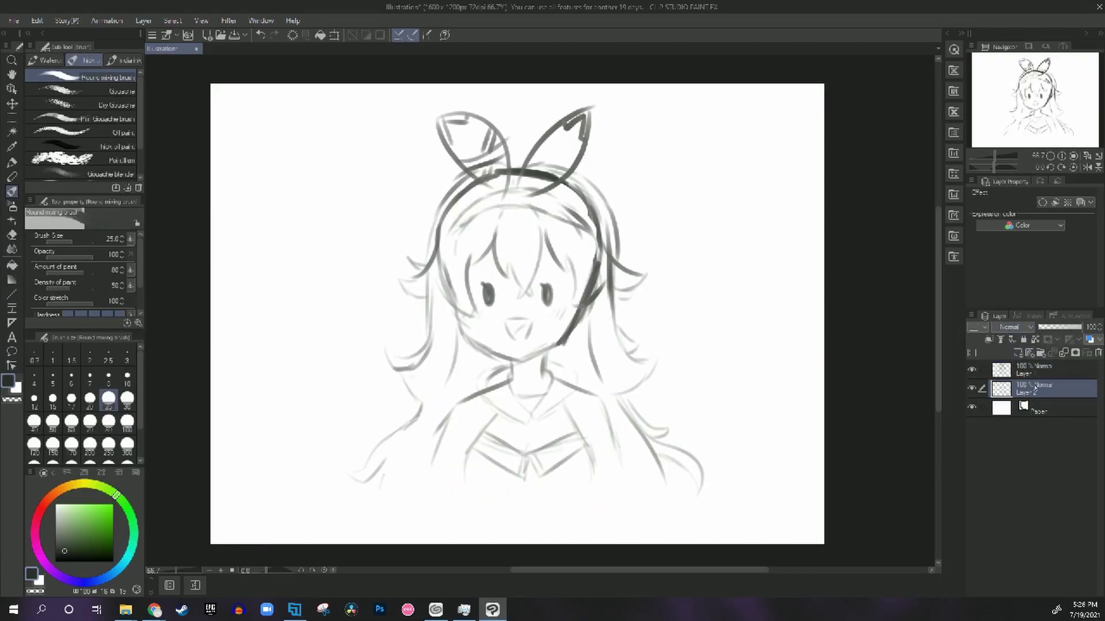
click(44, 507)
click(91, 514)
mouse_move(484, 404)
mouse_down()
mouse_move(444, 482)
mouse_move(446, 457)
mouse_move(438, 472)
mouse_up()
mouse_move(698, 481)
mouse_down()
mouse_move(744, 462)
mouse_move(705, 482)
mouse_move(741, 473)
mouse_up()
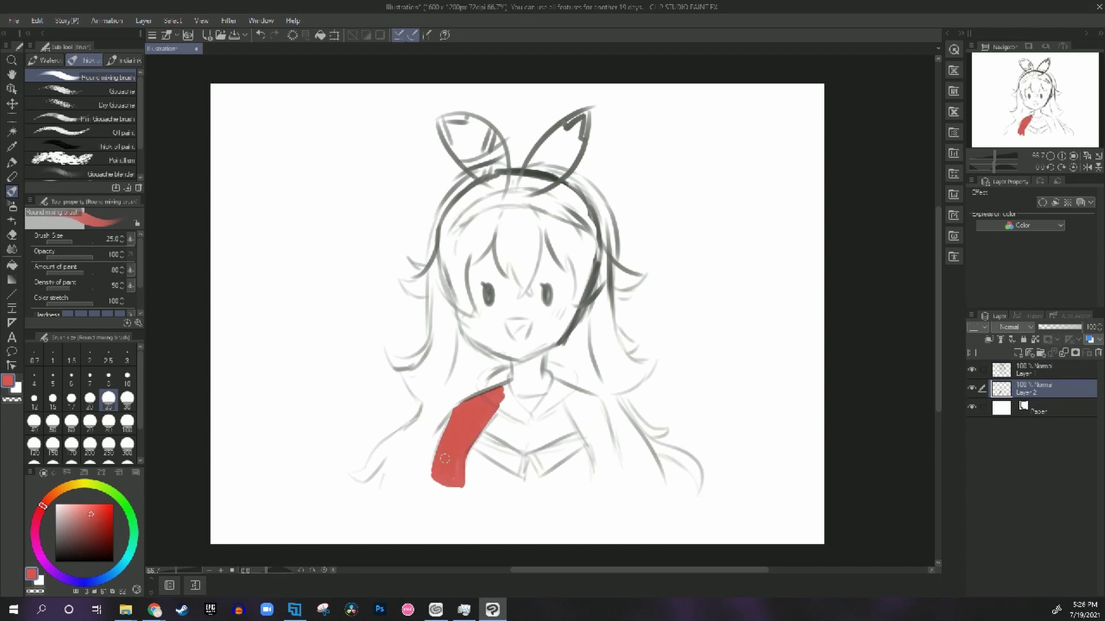
mouse_move(510, 408)
mouse_down()
mouse_move(527, 423)
mouse_move(561, 380)
mouse_move(604, 471)
mouse_move(613, 455)
mouse_up()
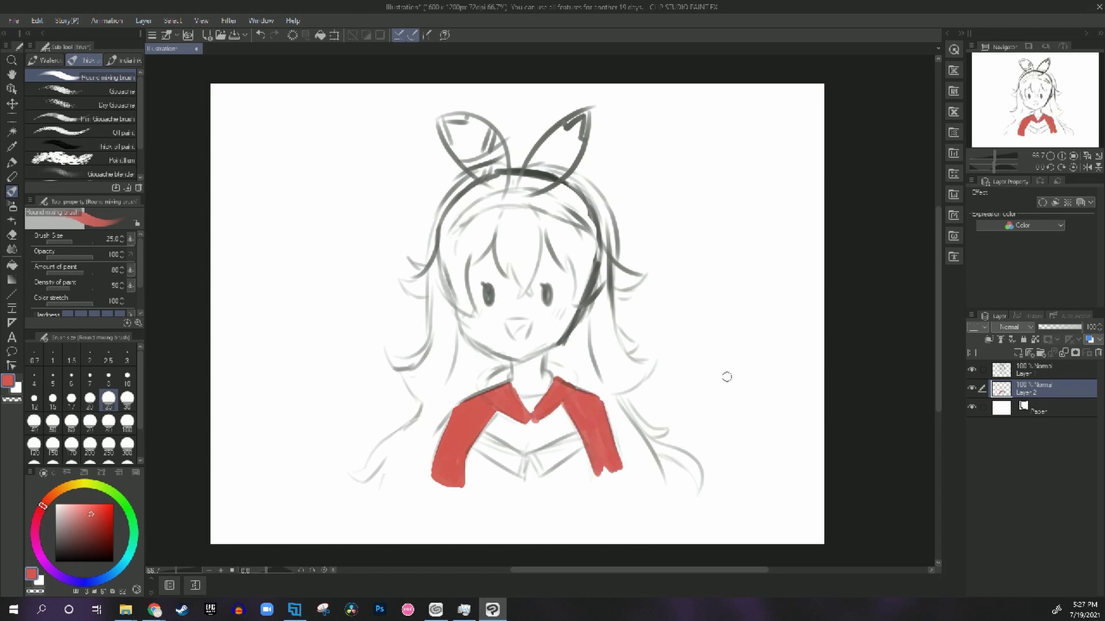
Hide the layer holding the red jacket colour and switch to Chrome.
click(971, 389)
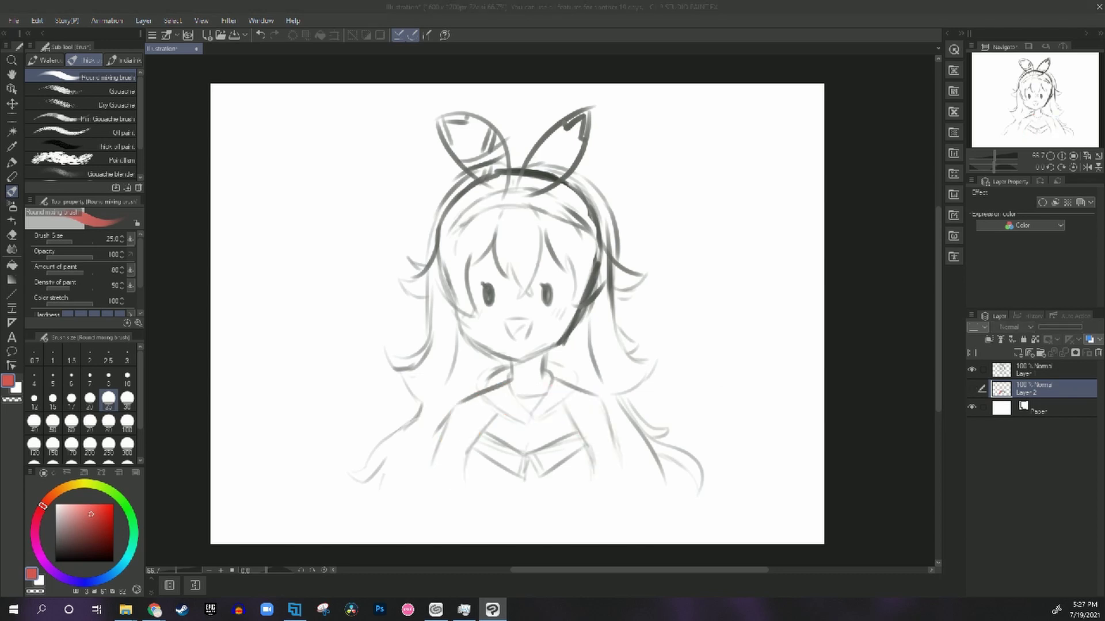
key(alt+Tab)
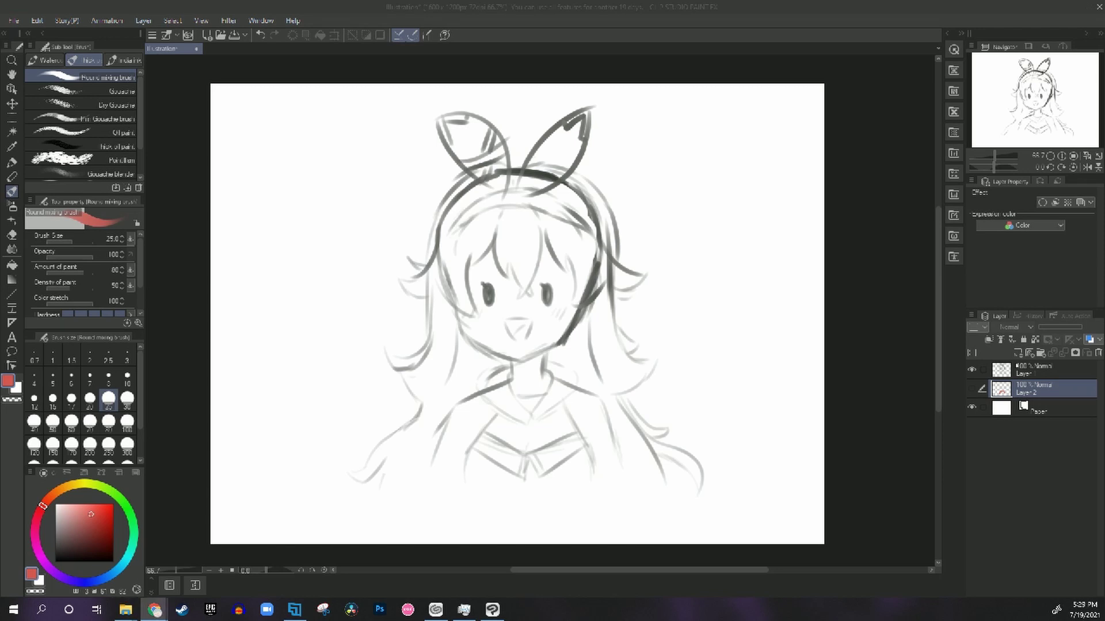
Duplicate the sketch layer and erase the overly dark strokes along the cheek, headband and bunny ear on the copy.
click(1012, 371)
key(ctrl+c)
key(ctrl+v)
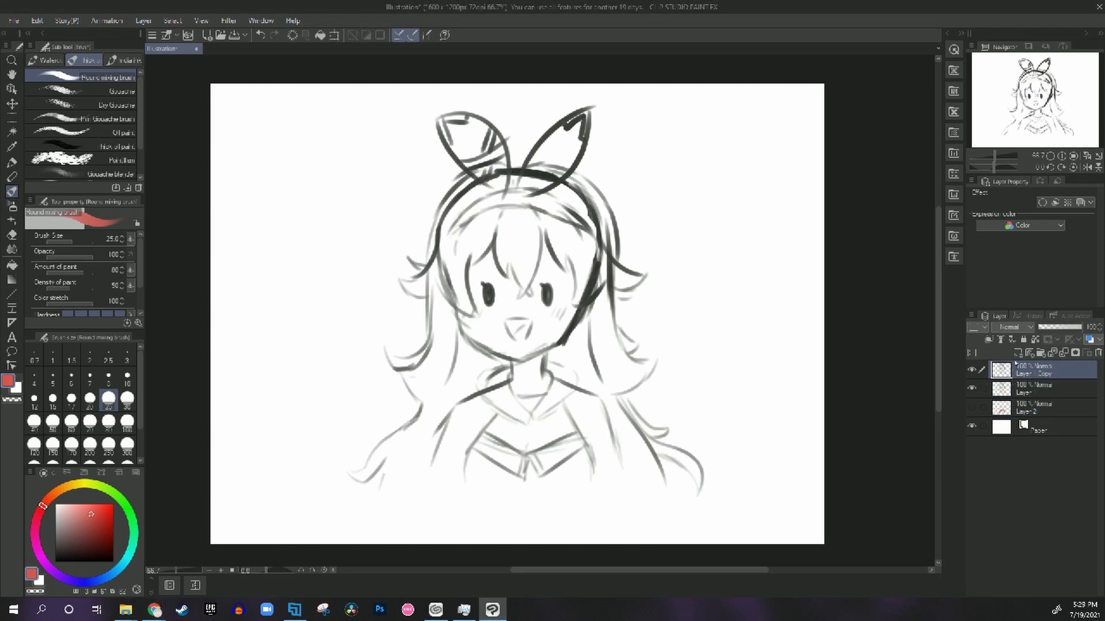
click(11, 234)
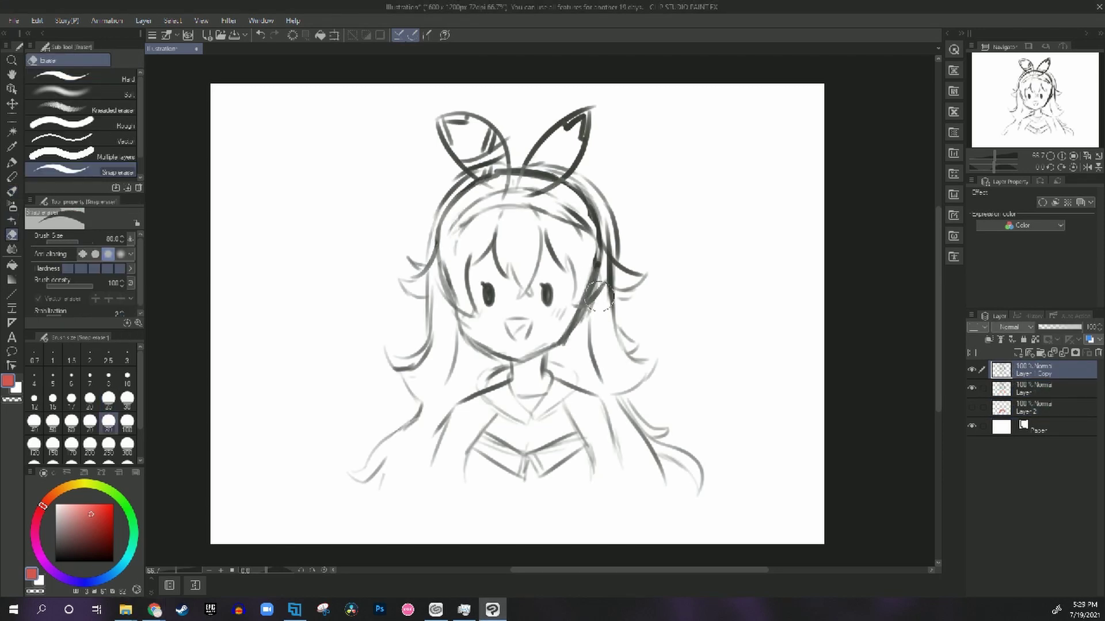
drag(570, 123, 582, 101)
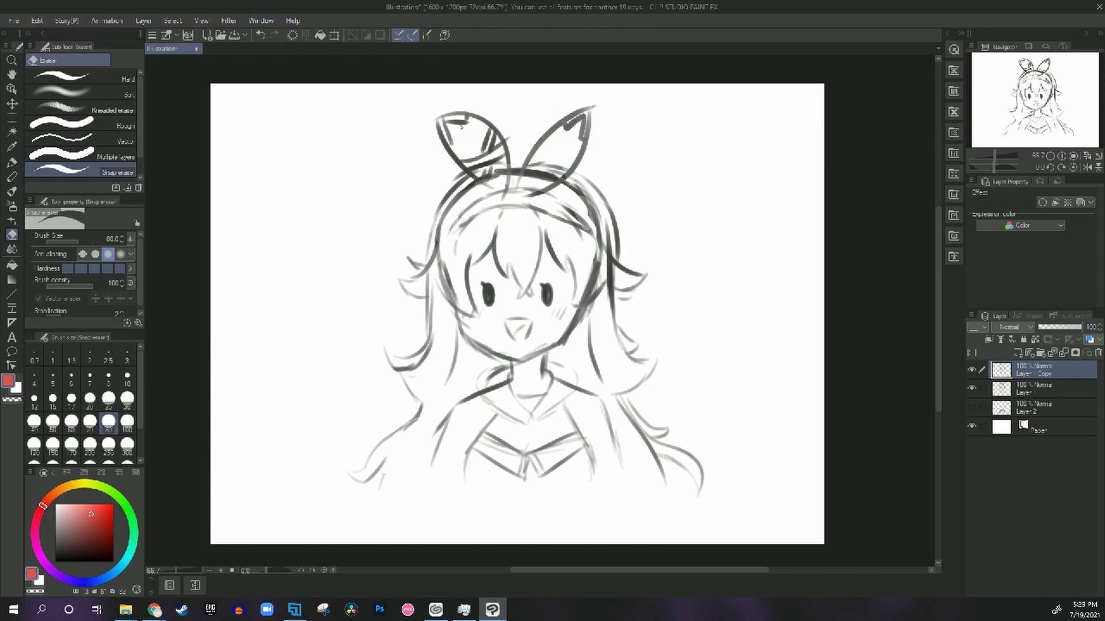
Duplicate the cleaned sketch copy three more times so the faint line art builds up darker.
key(ctrl+c)
key(ctrl+v)
key(ctrl+c)
key(ctrl+v)
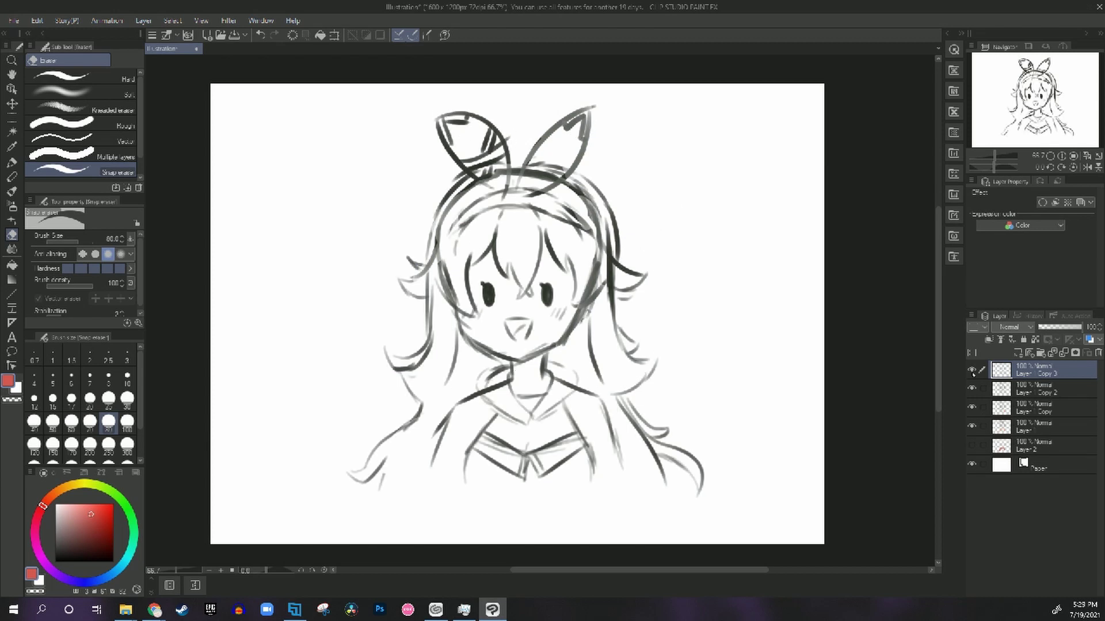
key(ctrl+c)
key(ctrl+v)
click(971, 465)
click(971, 465)
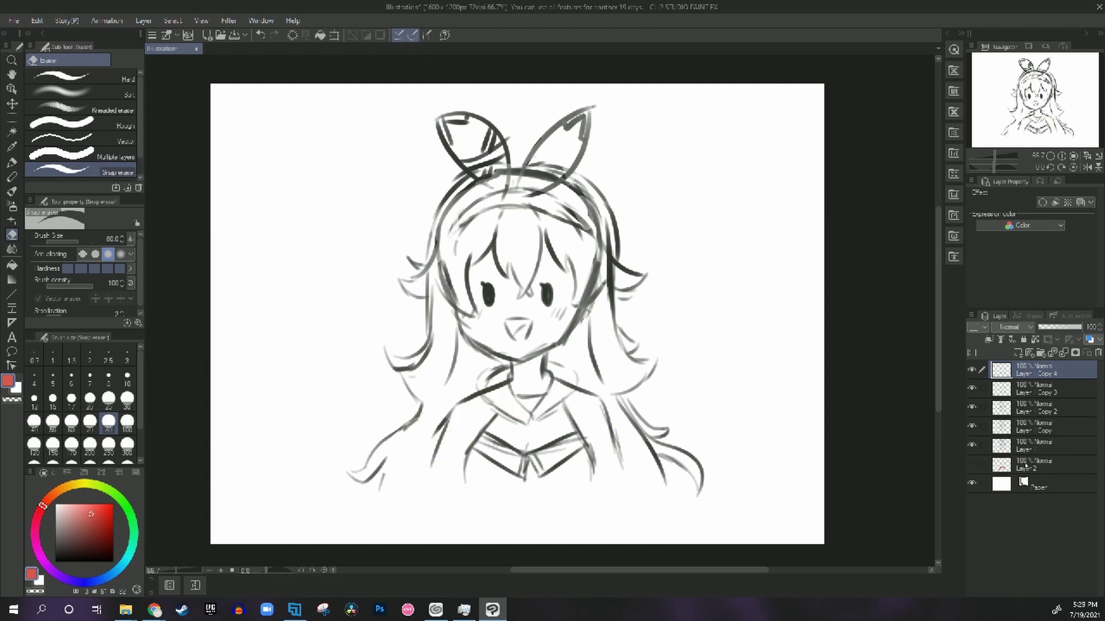
Show the hidden jacket colour layer and erase all of its red paint.
click(1055, 457)
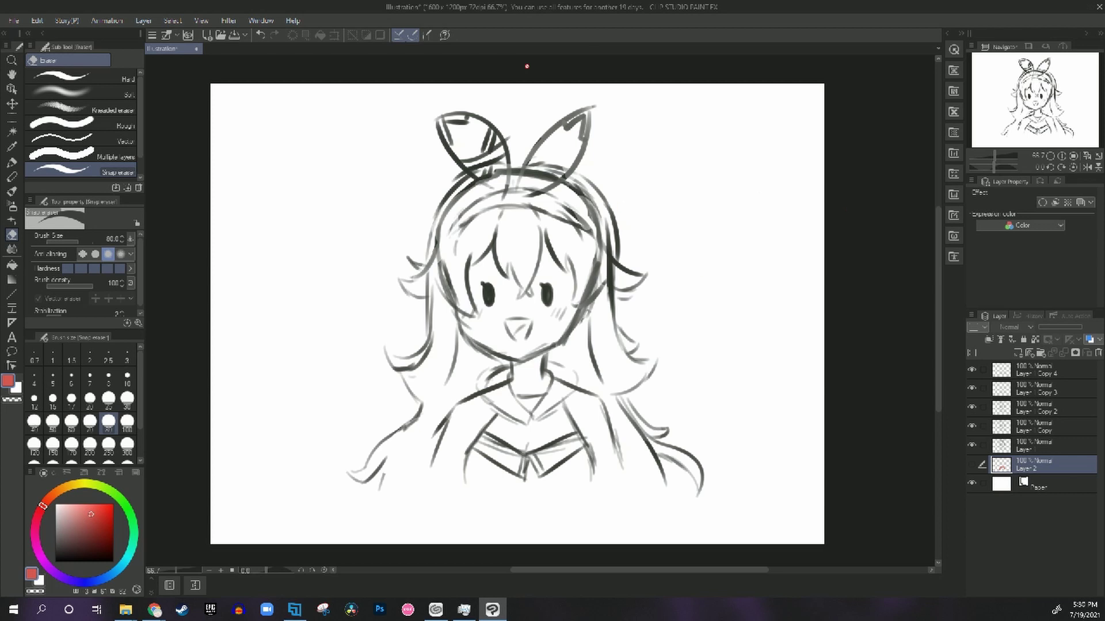
click(973, 464)
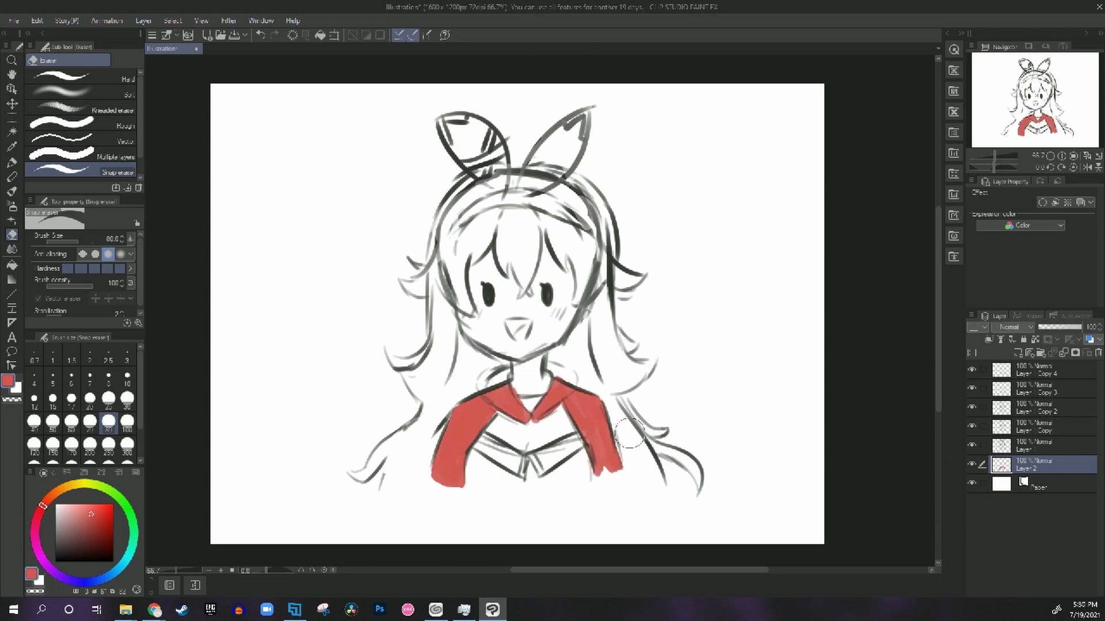
drag(586, 411, 606, 463)
key(ctrl+z)
drag(535, 412, 449, 472)
Repaint the jacket's collar, shoulders and sleeves in a darker red and fill the bunny-ear headband with the same colour.
click(11, 191)
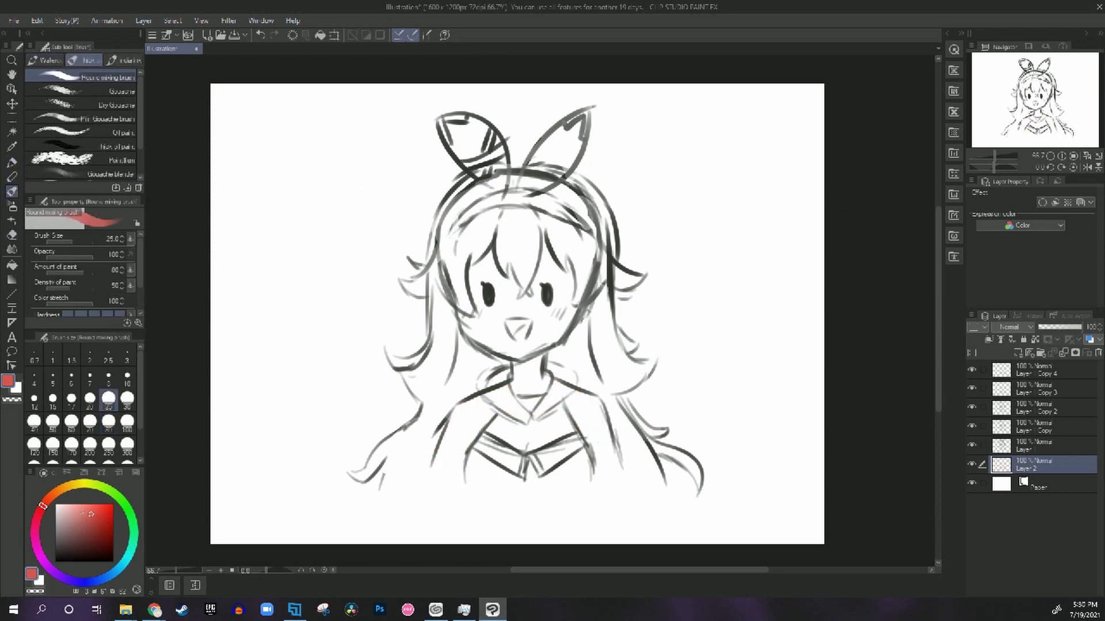
mouse_move(446, 425)
mouse_down()
mouse_move(440, 475)
mouse_move(460, 486)
mouse_move(472, 422)
mouse_move(488, 408)
mouse_up()
mouse_move(693, 468)
mouse_down()
mouse_move(209, 469)
mouse_move(718, 466)
mouse_up()
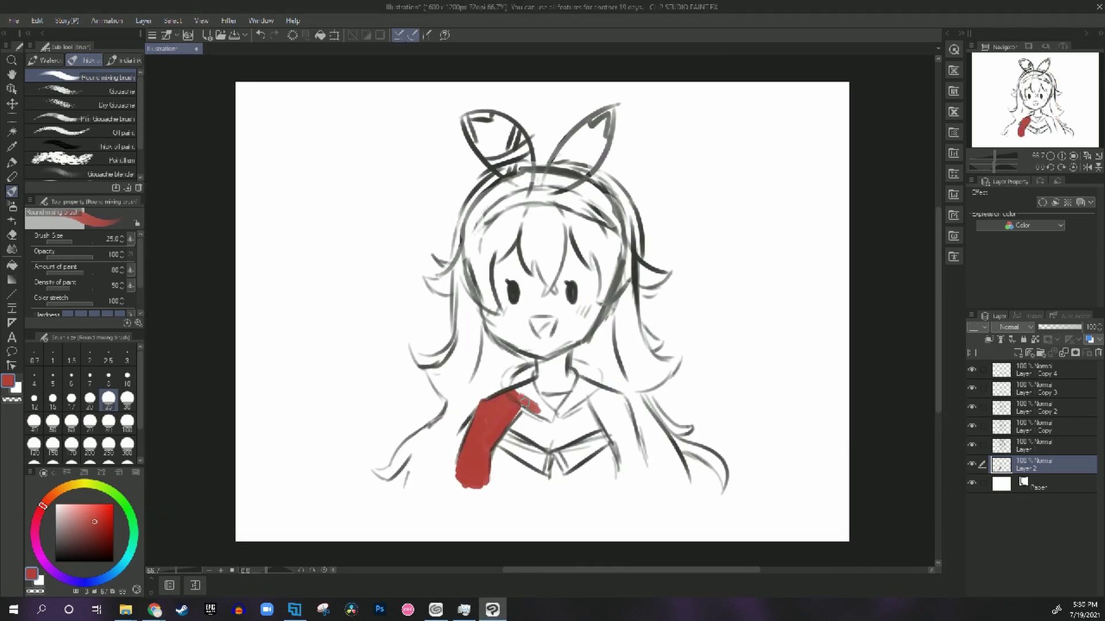
mouse_move(515, 400)
mouse_down()
mouse_move(543, 415)
mouse_move(598, 384)
mouse_up()
mouse_move(530, 366)
mouse_down()
mouse_move(516, 371)
mouse_move(524, 366)
mouse_up()
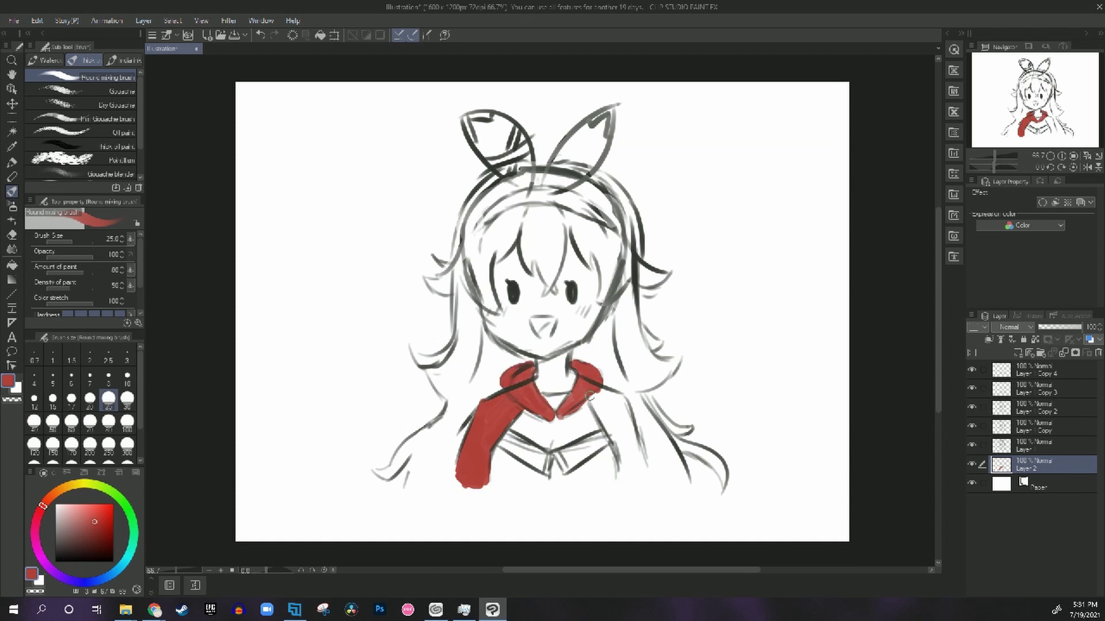
mouse_move(589, 395)
mouse_down()
mouse_move(636, 469)
mouse_move(604, 403)
mouse_up()
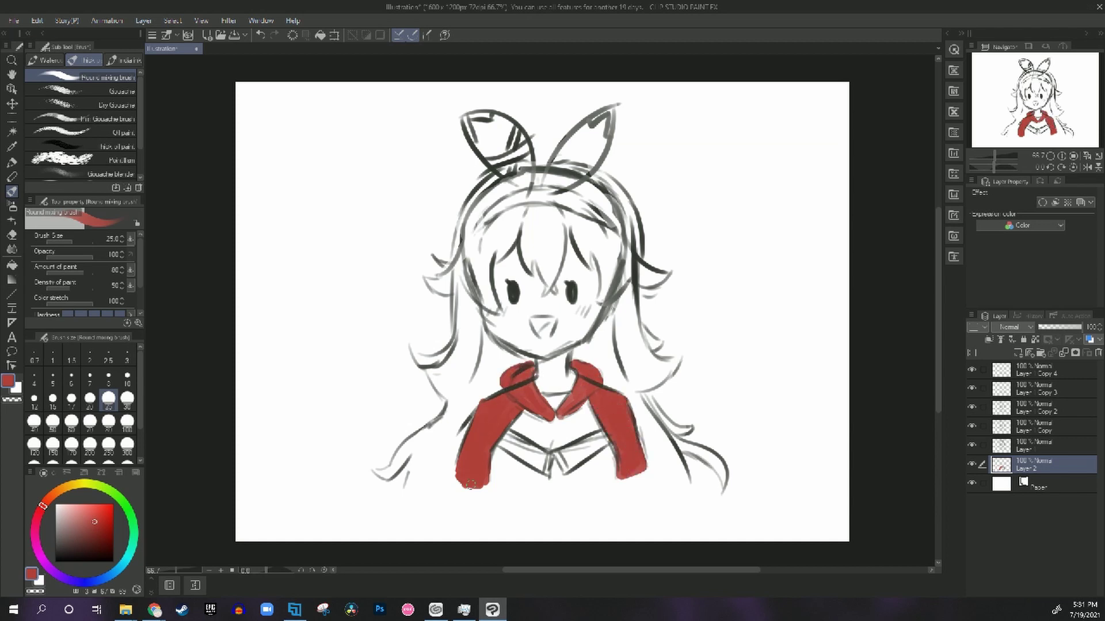
drag(470, 485, 459, 457)
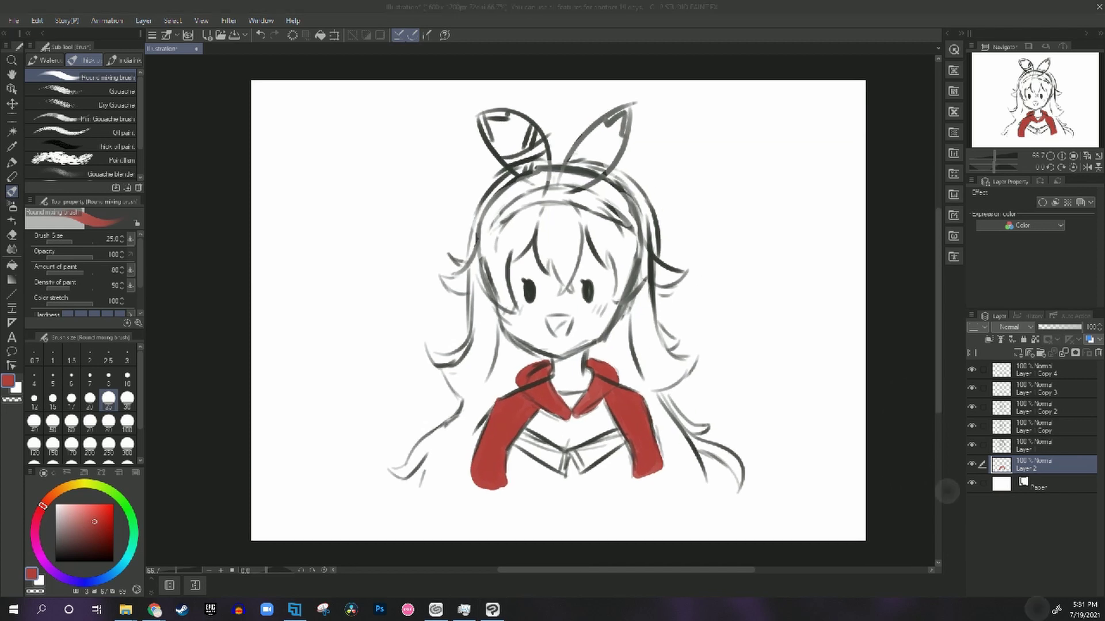
mouse_move(492, 229)
mouse_down()
mouse_move(559, 191)
mouse_move(621, 227)
mouse_move(575, 167)
mouse_move(604, 131)
mouse_move(600, 107)
mouse_up()
mouse_move(495, 152)
mouse_down()
mouse_move(515, 121)
mouse_move(539, 137)
mouse_move(540, 185)
mouse_up()
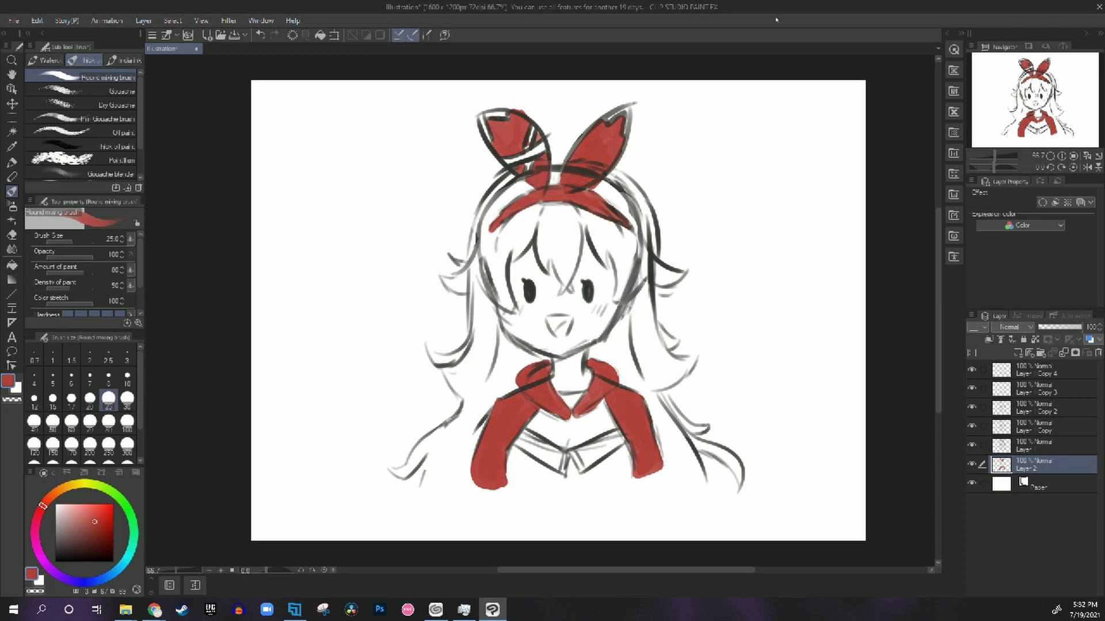
Add a layer above the red one and paint the right-hand locks and right half of the fringe in muted brown.
click(60, 490)
drag(72, 541, 72, 534)
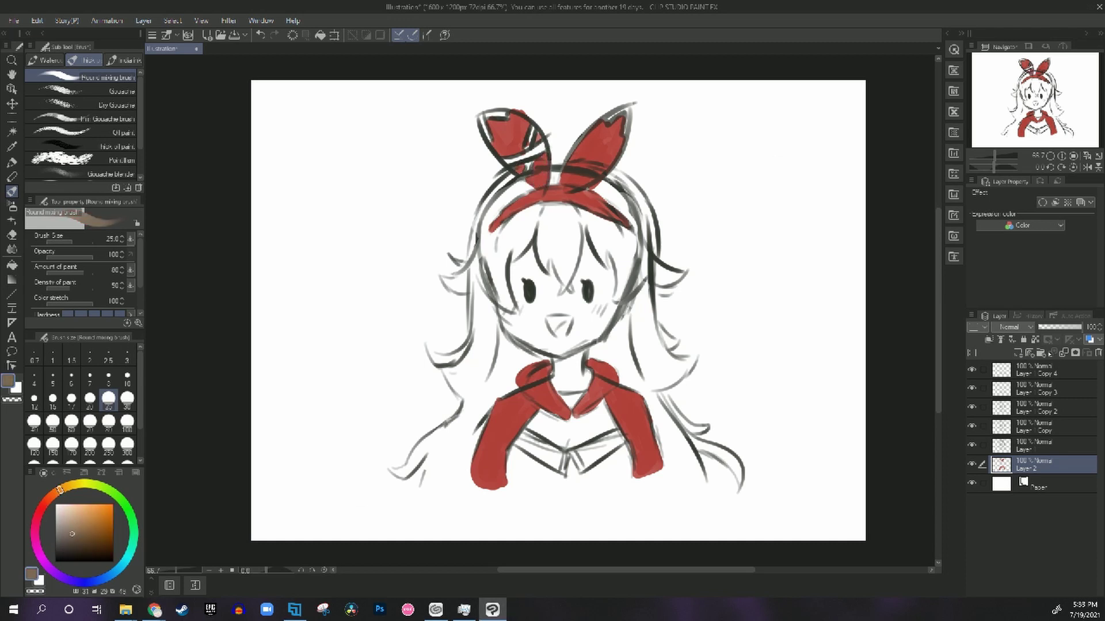
click(1018, 353)
mouse_move(636, 337)
mouse_down()
mouse_move(648, 371)
mouse_move(640, 311)
mouse_move(693, 361)
mouse_move(670, 342)
mouse_up()
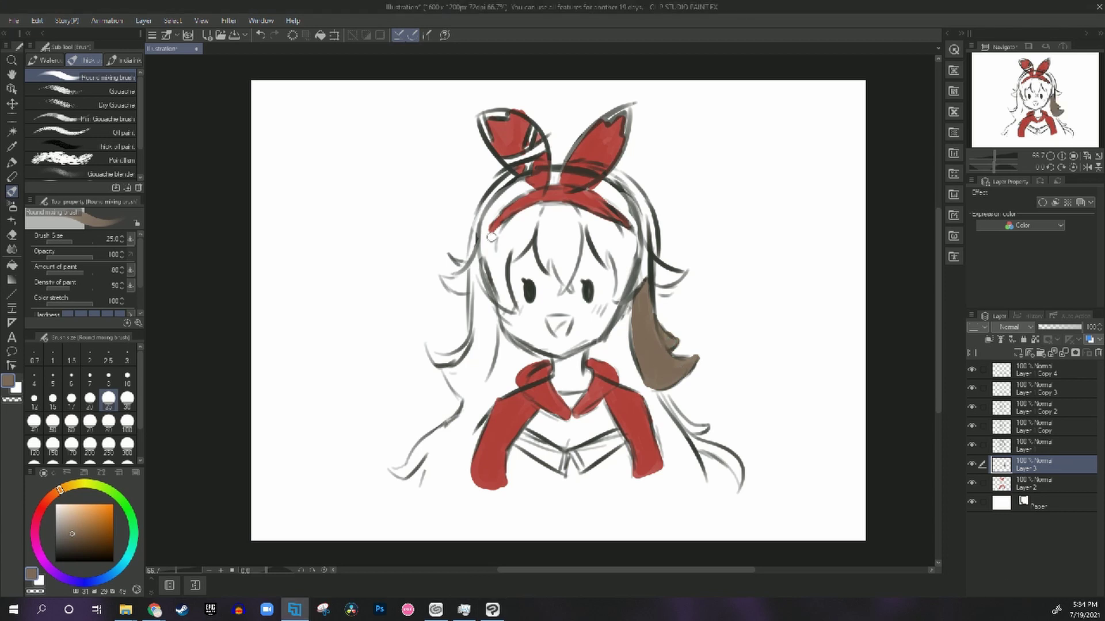
drag(658, 394, 742, 474)
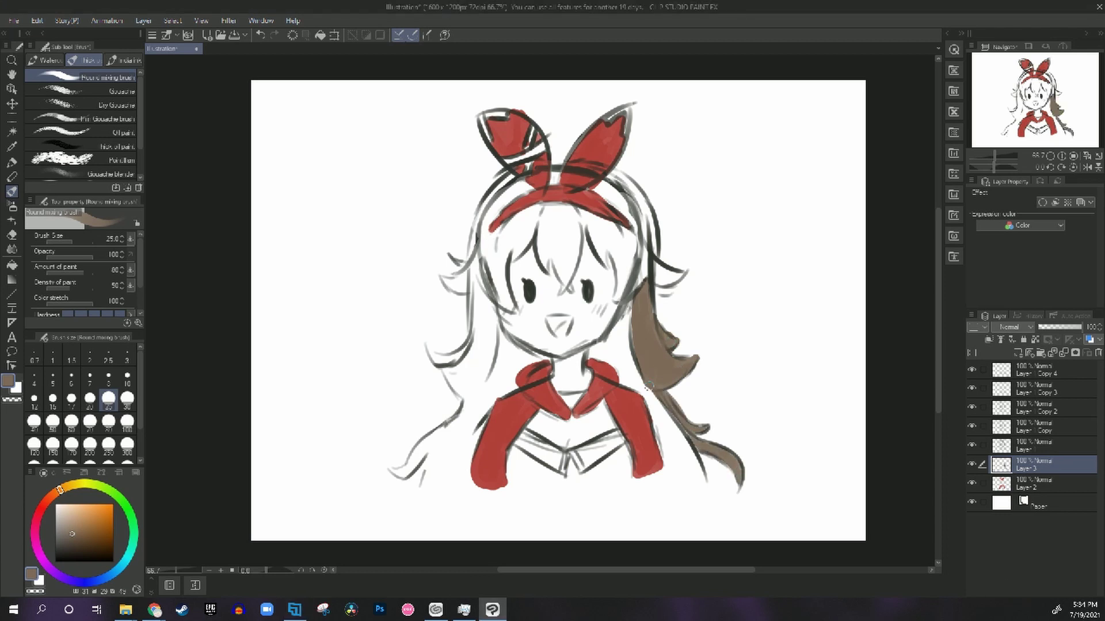
drag(641, 276, 675, 281)
mouse_move(614, 248)
mouse_down()
mouse_move(627, 288)
mouse_move(587, 216)
mouse_move(604, 225)
mouse_move(575, 218)
mouse_move(584, 257)
mouse_up()
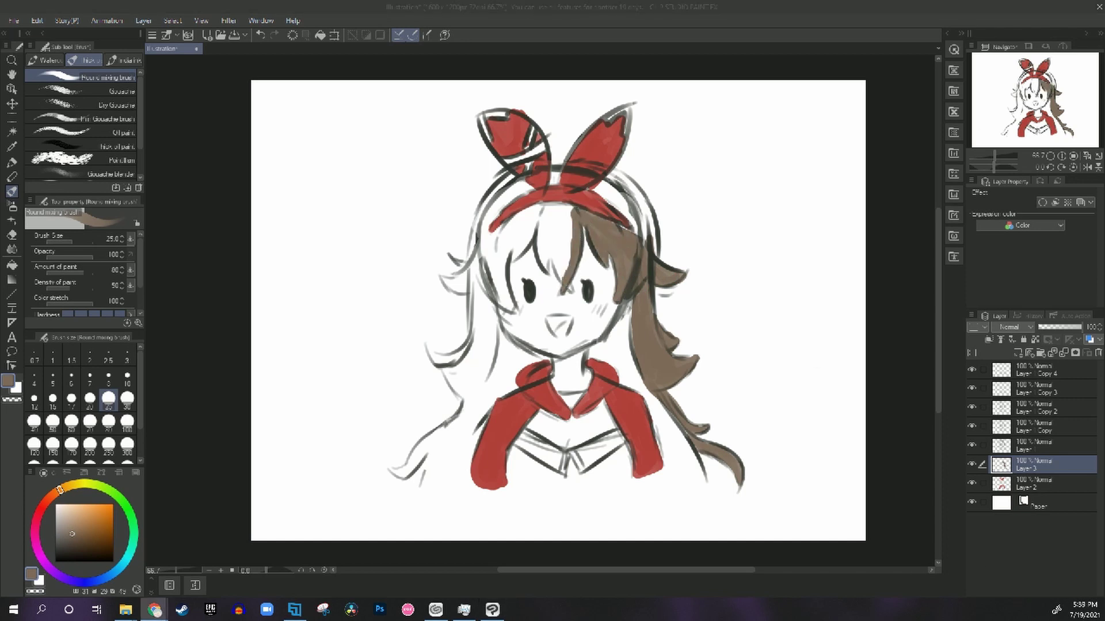
Paint the rest of the fringe, the left side of the head and the upper left-hand locks brown.
mouse_move(557, 235)
mouse_down()
mouse_move(563, 278)
mouse_move(552, 227)
mouse_move(544, 268)
mouse_move(545, 221)
mouse_move(566, 232)
mouse_move(542, 244)
mouse_move(572, 207)
mouse_move(546, 259)
mouse_move(521, 230)
mouse_move(500, 254)
mouse_move(538, 207)
mouse_move(501, 262)
mouse_up()
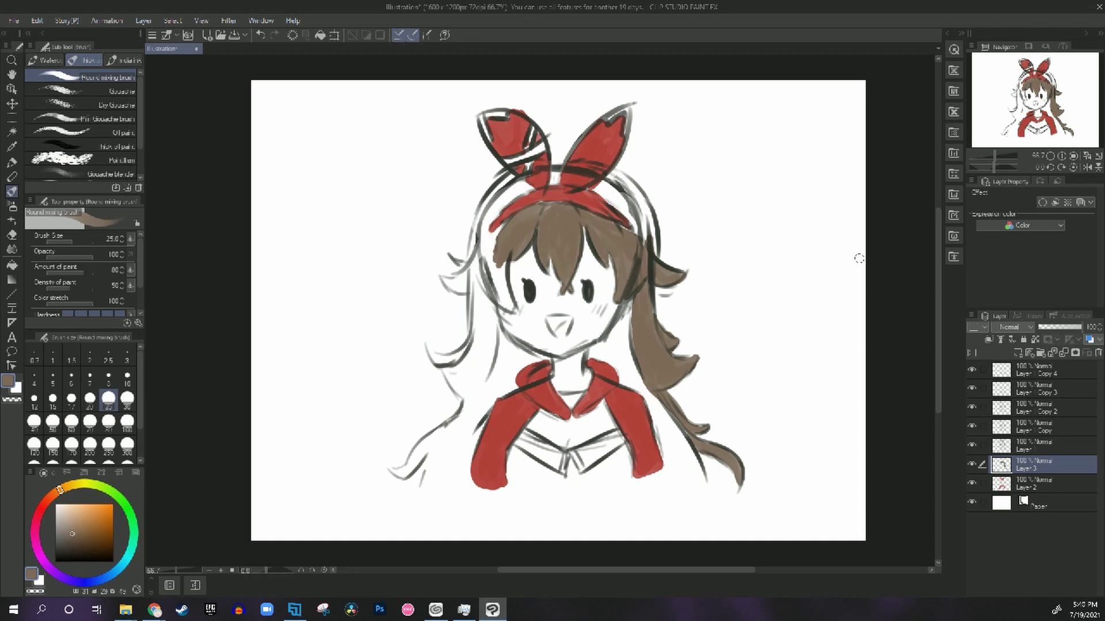
mouse_move(489, 258)
mouse_down()
mouse_move(490, 292)
mouse_move(507, 303)
mouse_move(484, 281)
mouse_move(443, 280)
mouse_move(456, 259)
mouse_move(466, 290)
mouse_up()
drag(631, 303, 636, 269)
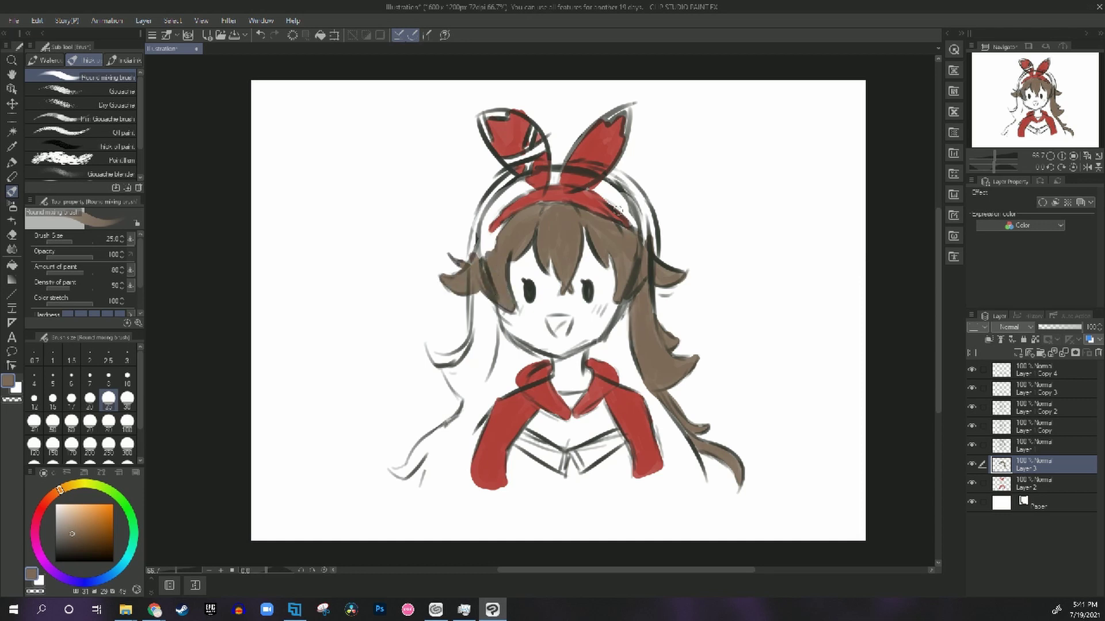
mouse_move(477, 264)
mouse_down()
mouse_move(492, 211)
mouse_move(520, 184)
mouse_move(503, 236)
mouse_up()
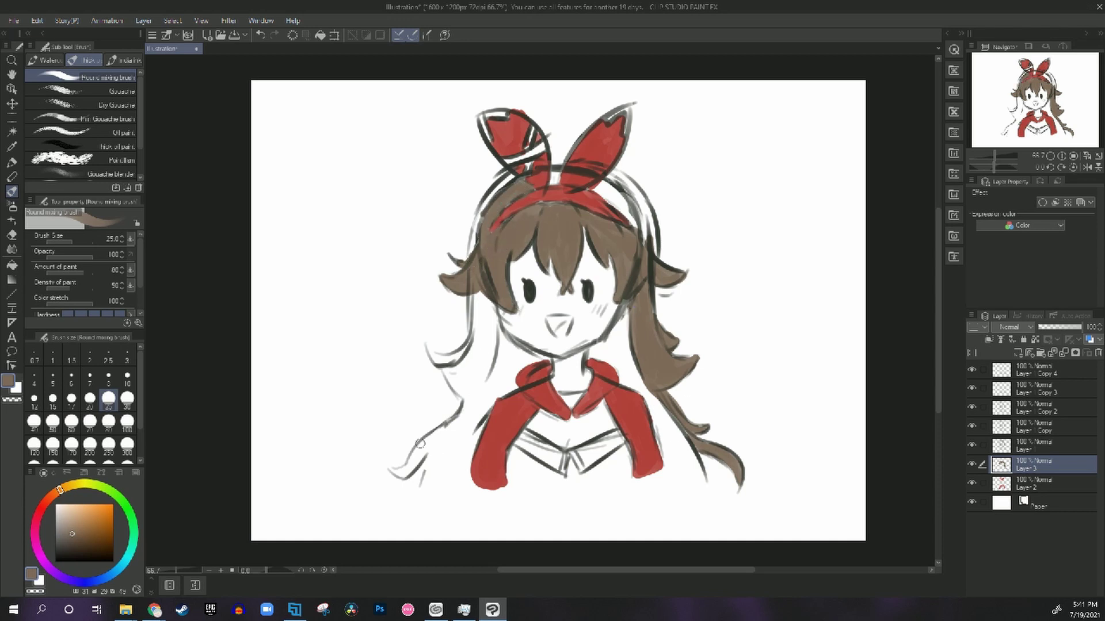
mouse_move(429, 363)
mouse_down()
mouse_move(472, 341)
mouse_move(475, 321)
mouse_move(494, 325)
mouse_move(485, 374)
mouse_move(460, 397)
mouse_up()
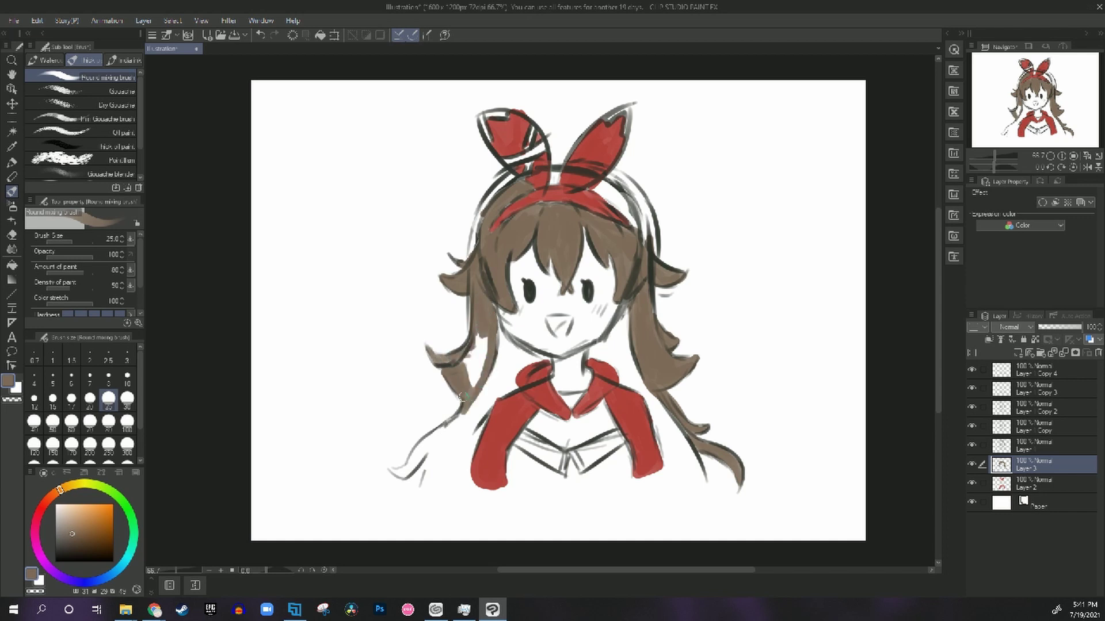
mouse_move(476, 343)
mouse_down()
mouse_move(474, 387)
mouse_move(474, 336)
mouse_move(454, 361)
mouse_move(465, 367)
mouse_move(486, 313)
mouse_move(471, 384)
mouse_up()
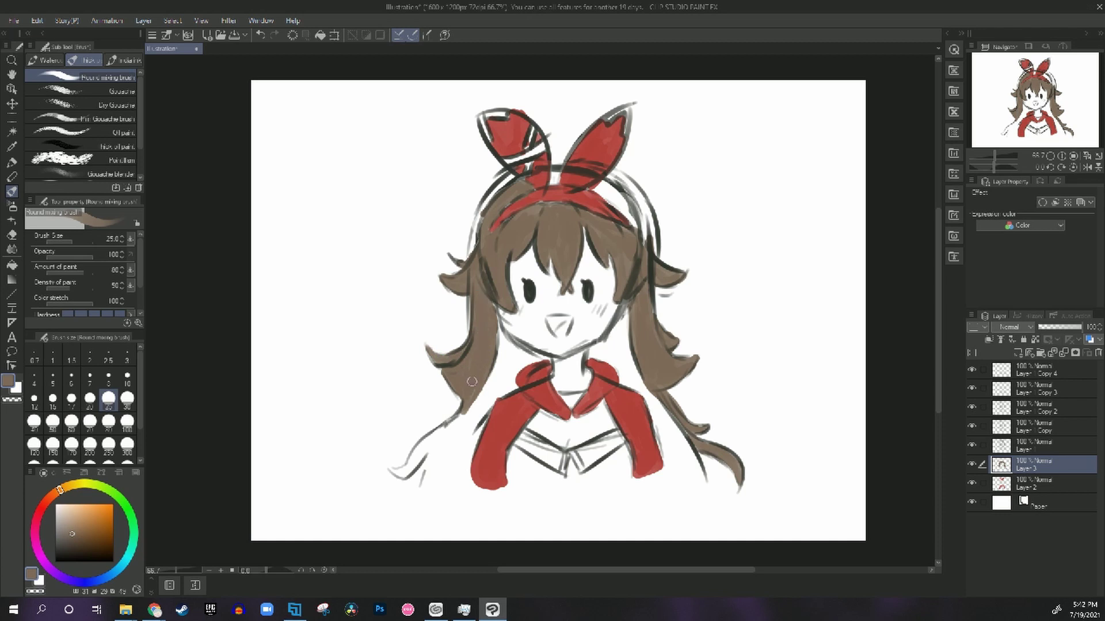
Fill the lower left hair ends, the crown around the headband and the lower right strand with brown, removing the stray test stroke.
drag(717, 500, 752, 501)
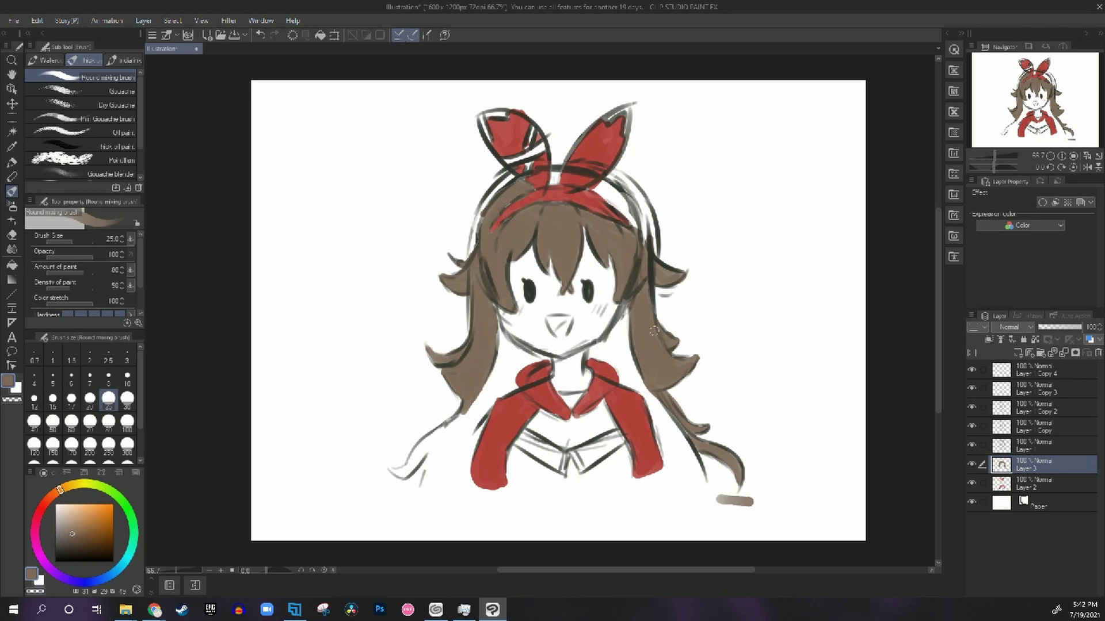
mouse_move(460, 411)
mouse_down()
mouse_move(428, 481)
mouse_move(415, 455)
mouse_move(426, 447)
mouse_move(428, 481)
mouse_move(392, 470)
mouse_up()
drag(492, 366, 435, 464)
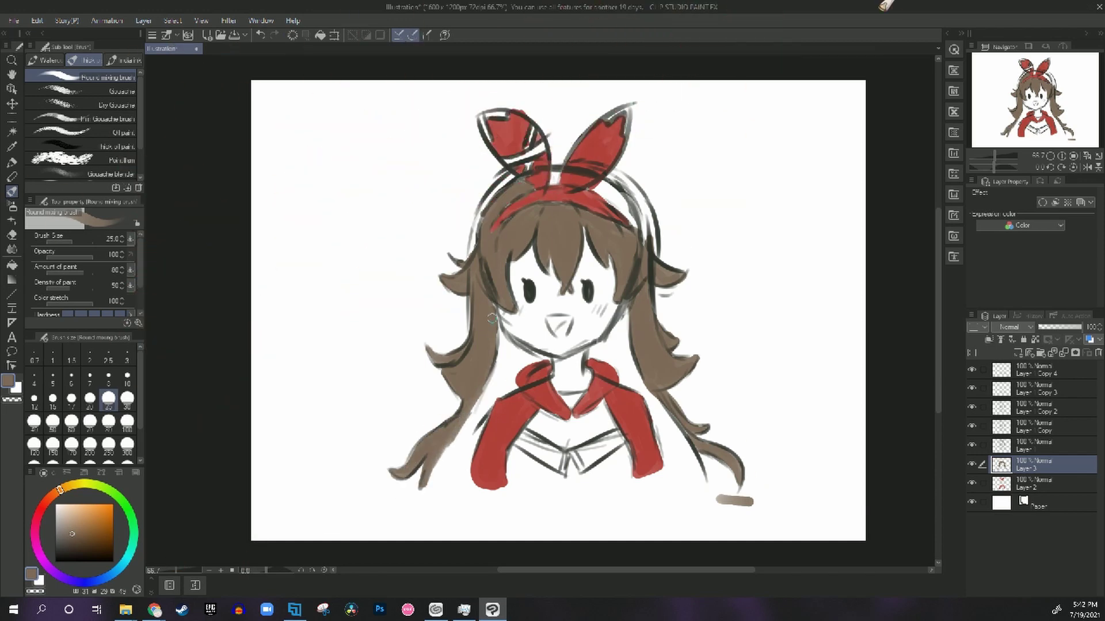
drag(750, 507, 707, 512)
mouse_move(553, 178)
mouse_down()
mouse_move(623, 208)
mouse_move(651, 249)
mouse_move(617, 177)
mouse_move(635, 197)
mouse_up()
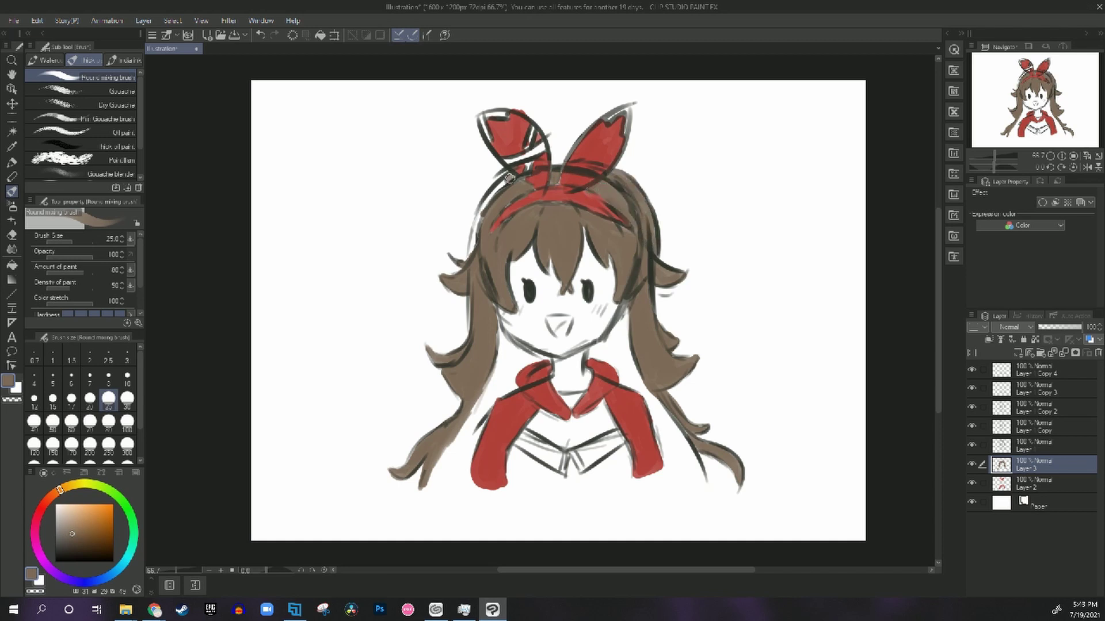
drag(510, 179, 476, 248)
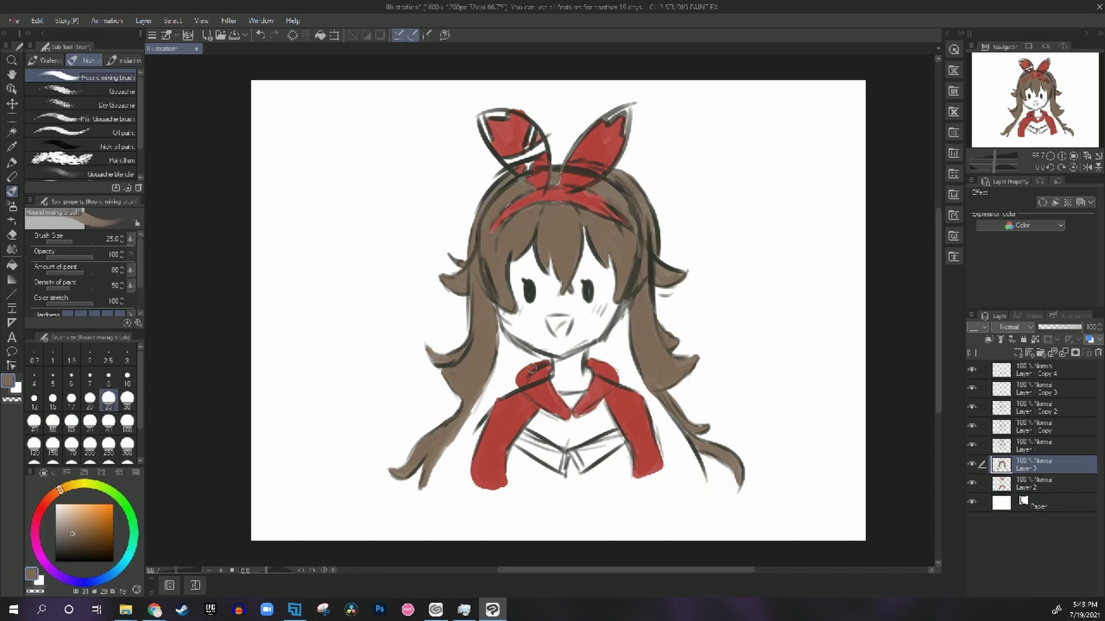
drag(662, 402, 703, 475)
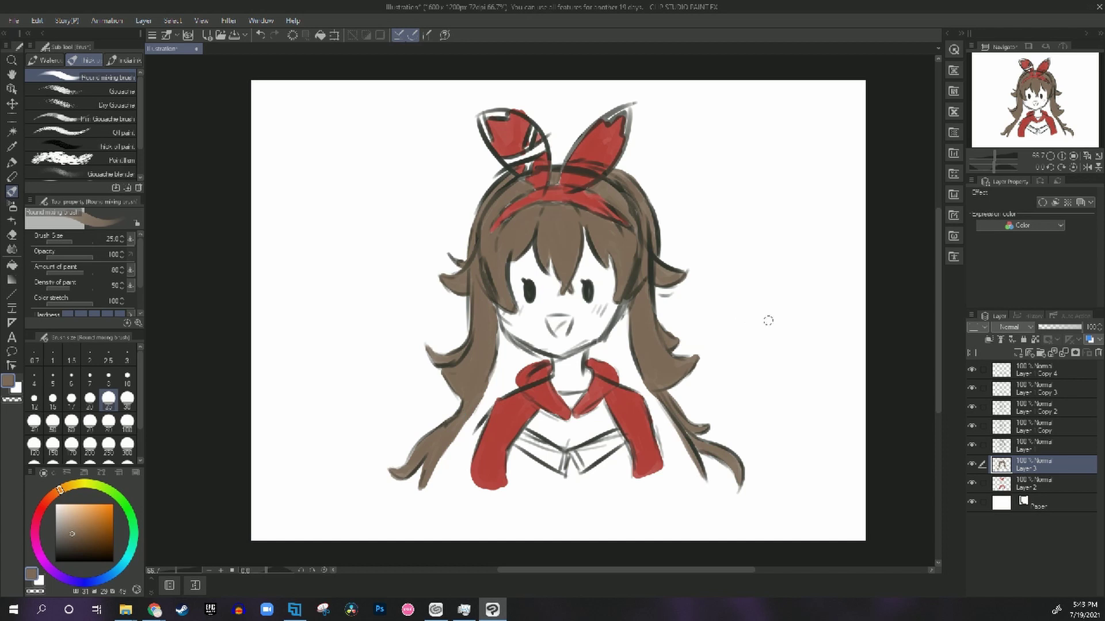
drag(649, 391, 707, 485)
Add a layer beneath the red jacket layer and paint the back hair on both sides of the neck in darker brown.
click(1018, 353)
drag(1035, 465, 1036, 493)
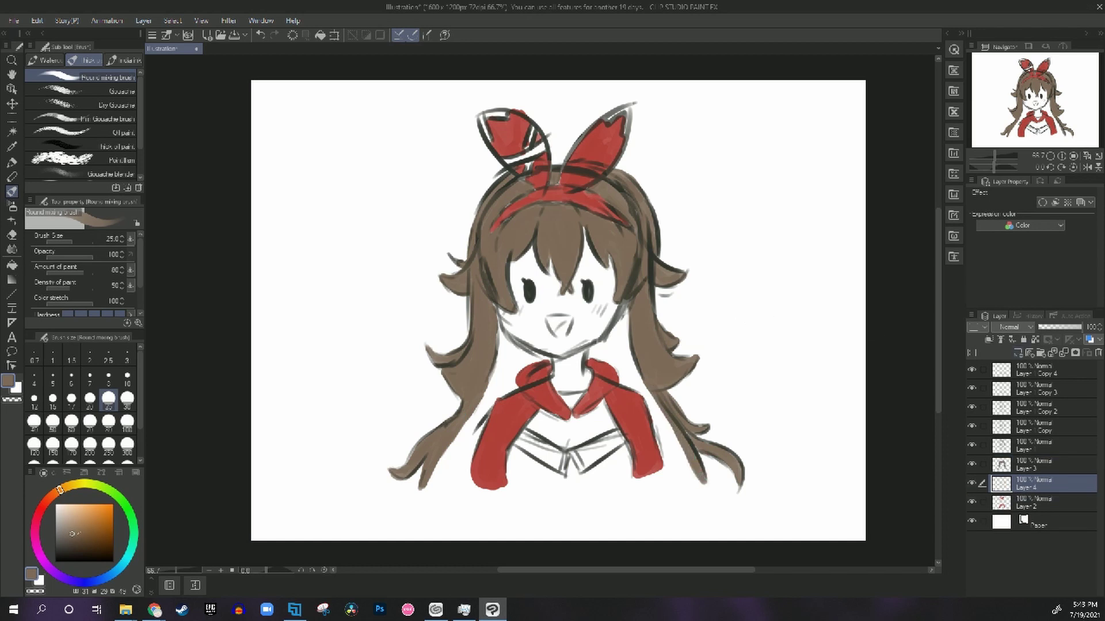
click(78, 540)
drag(493, 358, 450, 460)
key(ctrl+z)
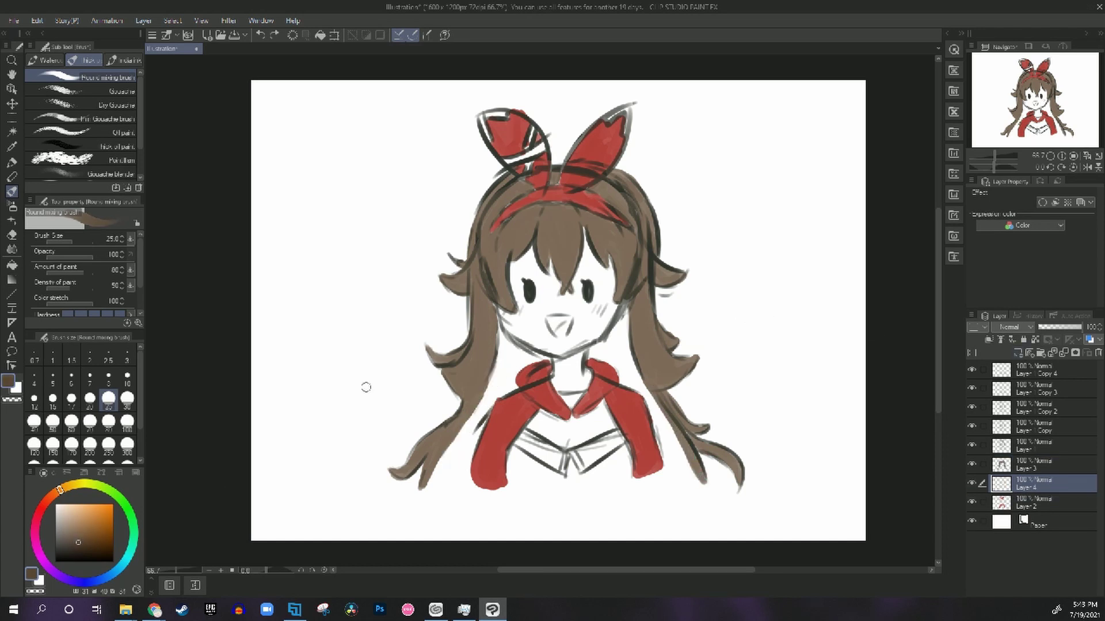
mouse_move(501, 322)
mouse_down()
mouse_move(512, 353)
mouse_move(544, 359)
mouse_move(546, 373)
mouse_up()
drag(1028, 490, 1028, 510)
click(744, 510)
mouse_move(501, 342)
mouse_down()
mouse_move(469, 436)
mouse_move(426, 485)
mouse_up()
mouse_move(425, 485)
mouse_down()
mouse_move(471, 478)
mouse_move(455, 470)
mouse_move(463, 446)
mouse_up()
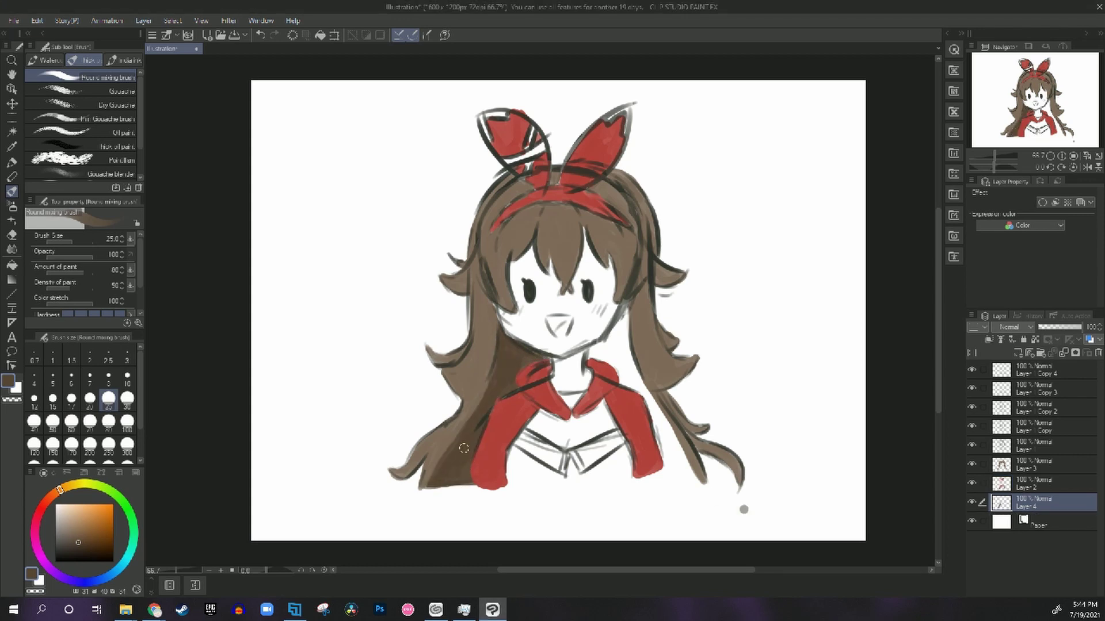
mouse_move(592, 348)
mouse_down()
mouse_move(631, 306)
mouse_move(616, 349)
mouse_move(692, 478)
mouse_move(662, 460)
mouse_up()
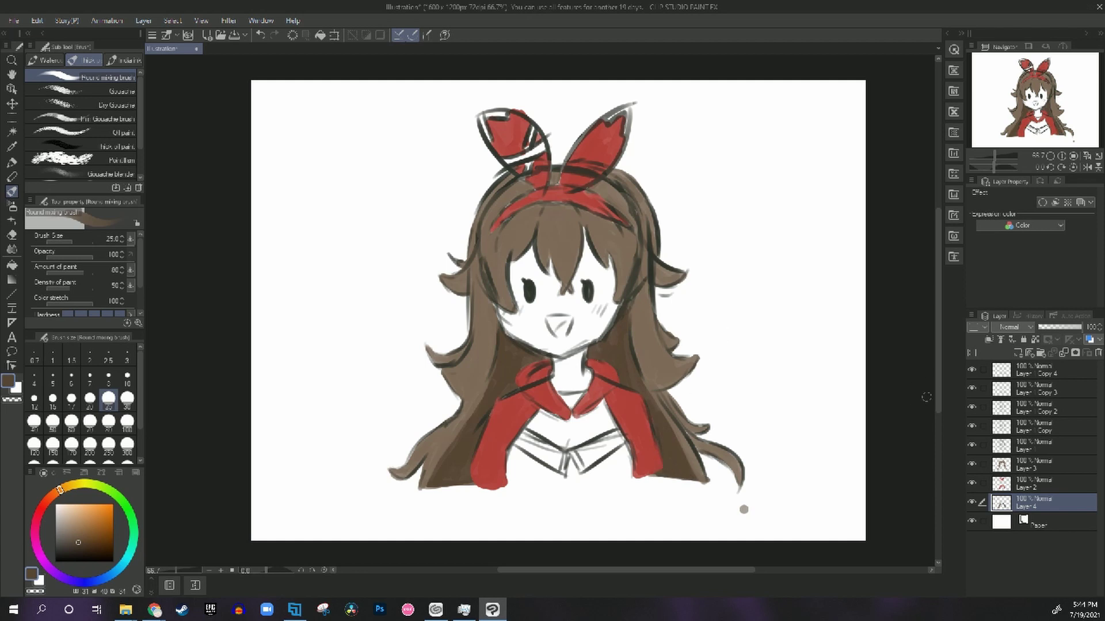
Paint the V-shaped chest trim and the small neckline area between the collar flaps in dark brown.
mouse_move(574, 458)
mouse_down()
mouse_move(598, 444)
mouse_move(622, 446)
mouse_up()
drag(518, 436, 569, 457)
mouse_move(567, 388)
mouse_down()
mouse_move(572, 403)
mouse_move(580, 397)
mouse_up()
Add a layer directly above the paper and fill the face, neck and upper chest with a pale skin tone.
click(1018, 353)
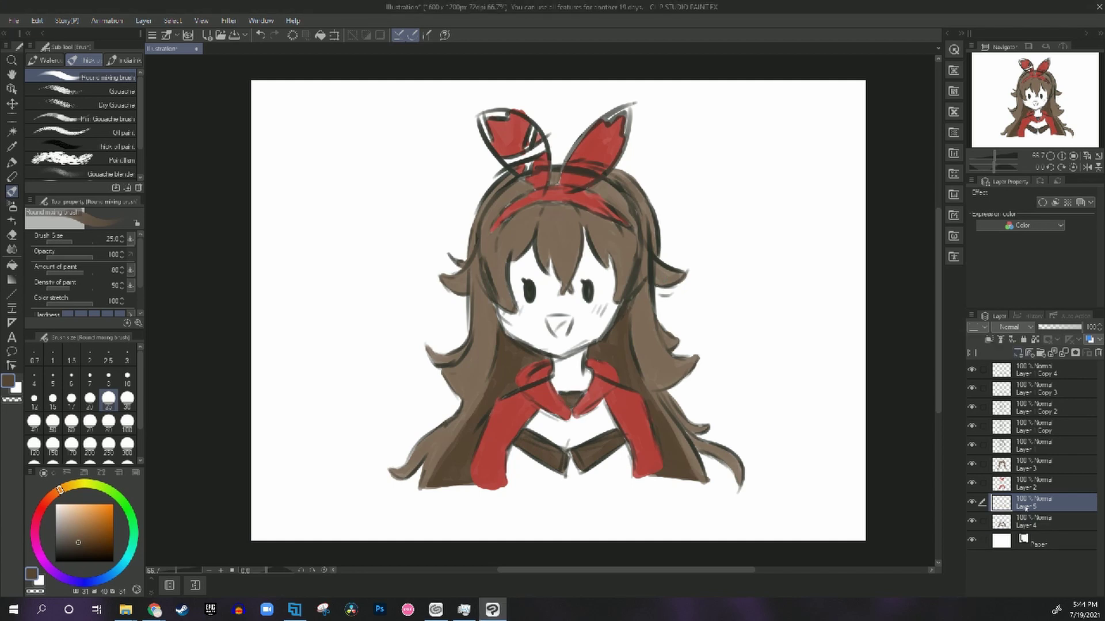
drag(1036, 503, 1035, 529)
click(60, 504)
mouse_move(524, 310)
mouse_down()
mouse_move(514, 331)
mouse_move(581, 299)
mouse_move(598, 339)
mouse_move(550, 340)
mouse_move(576, 311)
mouse_move(592, 316)
mouse_move(573, 385)
mouse_move(540, 414)
mouse_move(604, 415)
mouse_up()
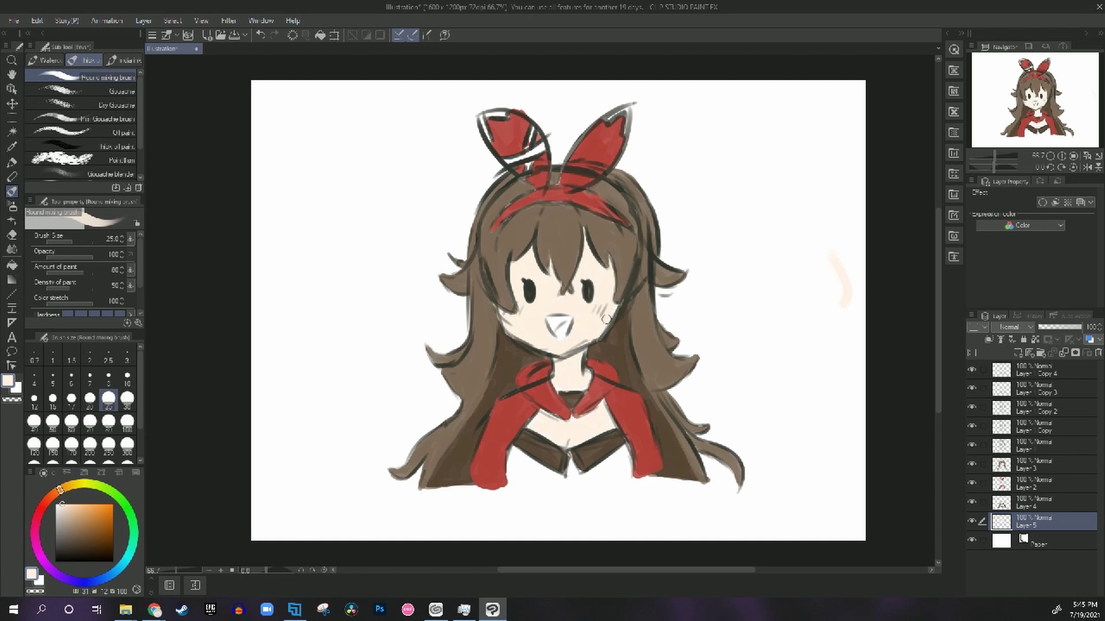
Add a layer directly above the skin layer, choose golden yellow, and remove the stray skin-tone stroke beside the girl.
click(1017, 353)
drag(1035, 521, 1036, 457)
drag(79, 485, 72, 485)
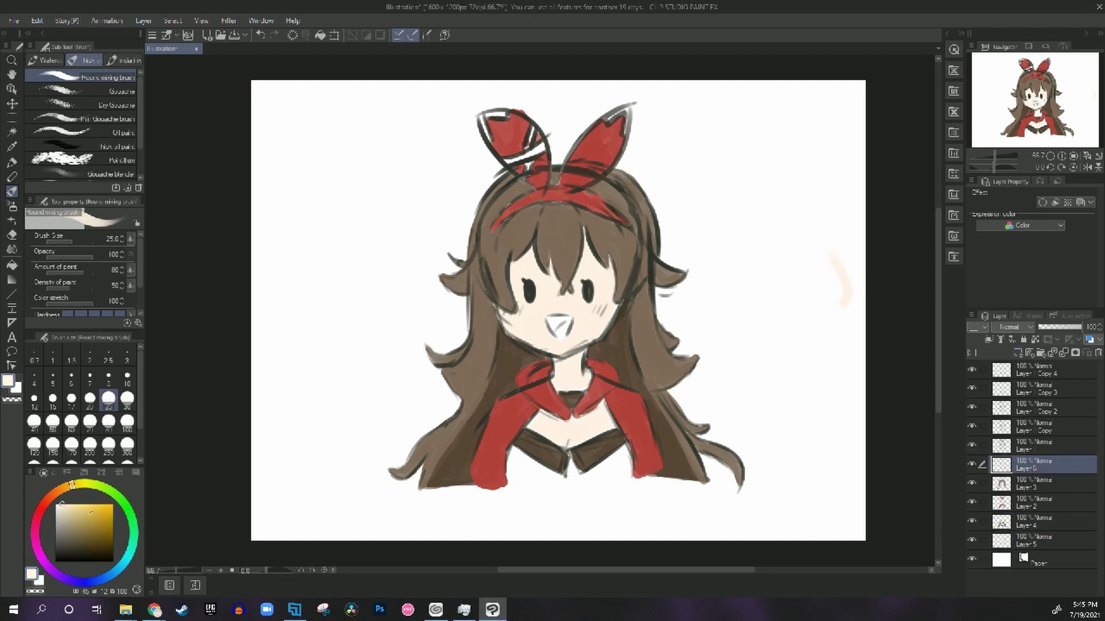
click(80, 509)
key(ctrl+z)
mouse_move(460, 374)
mouse_down()
mouse_move(882, 181)
mouse_move(429, 372)
mouse_up()
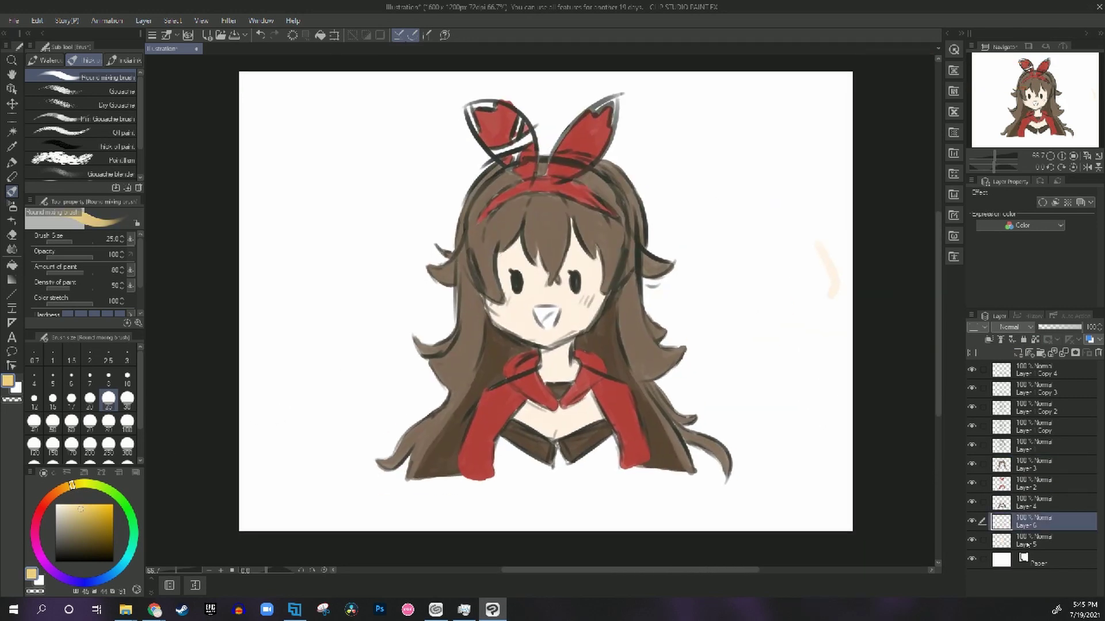
click(1036, 540)
drag(822, 251, 834, 296)
Paint golden yellow trim on both bunny ears and the chest clasp, moving the gold layer above the brown hair layer.
click(1035, 522)
drag(598, 109, 614, 132)
mouse_move(495, 152)
mouse_down()
mouse_move(533, 138)
mouse_move(516, 164)
mouse_up()
mouse_move(522, 121)
mouse_down()
mouse_move(515, 136)
mouse_move(494, 104)
mouse_up()
drag(1036, 521, 1035, 458)
drag(560, 445, 568, 460)
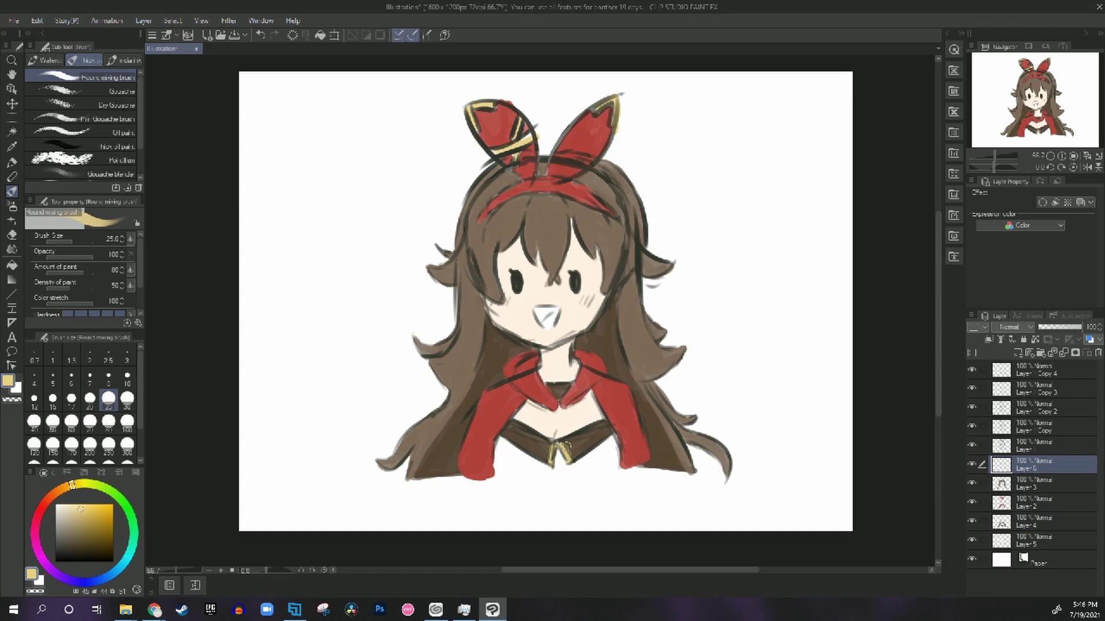
Fill the open mouth with a muted dusty pink after trying a brighter pink.
drag(47, 566, 35, 525)
click(68, 505)
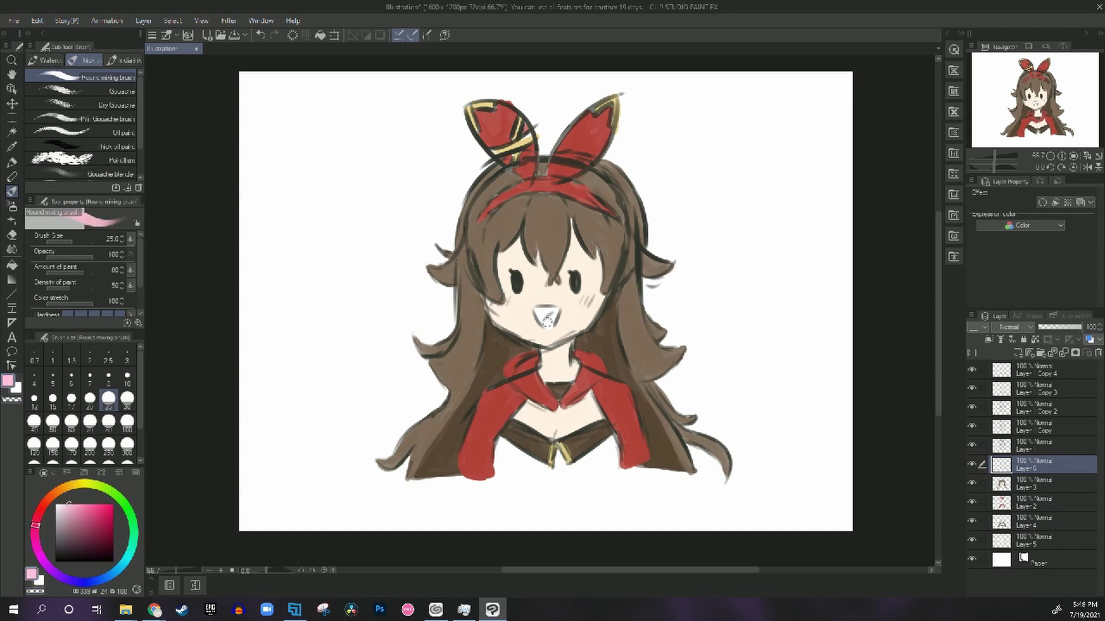
key(ctrl+z)
click(73, 517)
drag(547, 322, 534, 311)
key(ctrl+z)
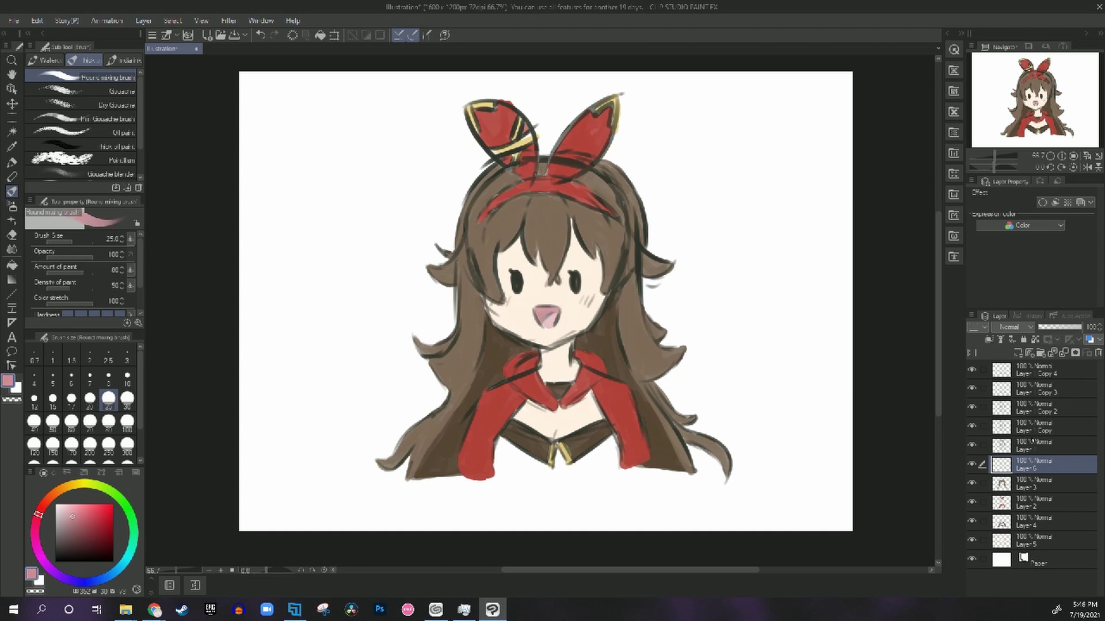
Add a layer above the gold detail layer and paint dark red shadows on the jacket collar.
click(1018, 353)
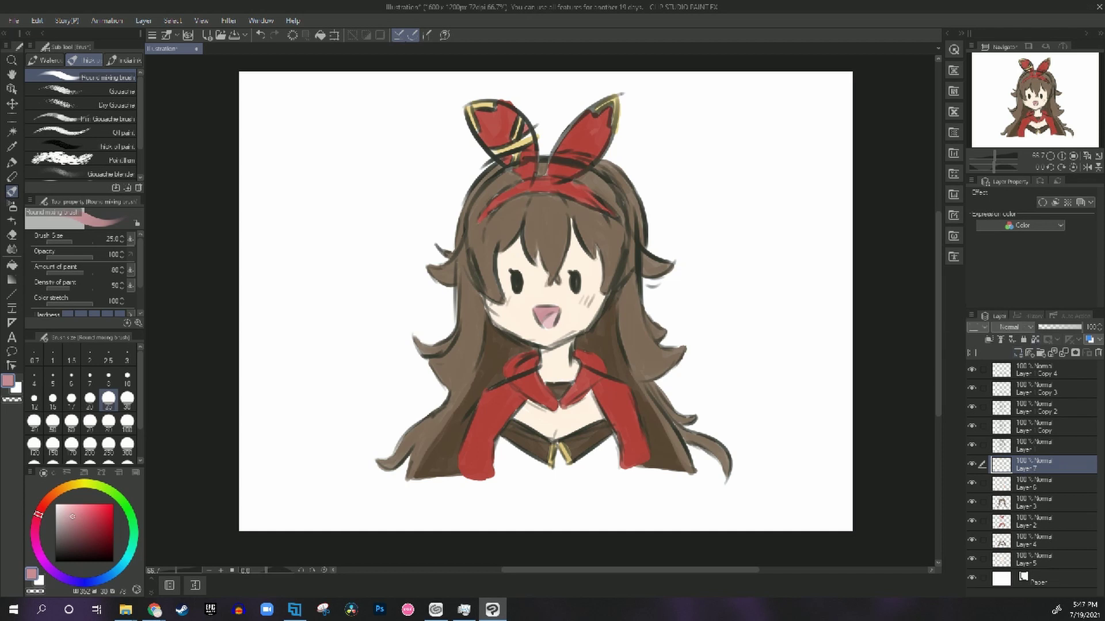
drag(720, 517, 747, 529)
drag(746, 512, 755, 524)
right_click(476, 425)
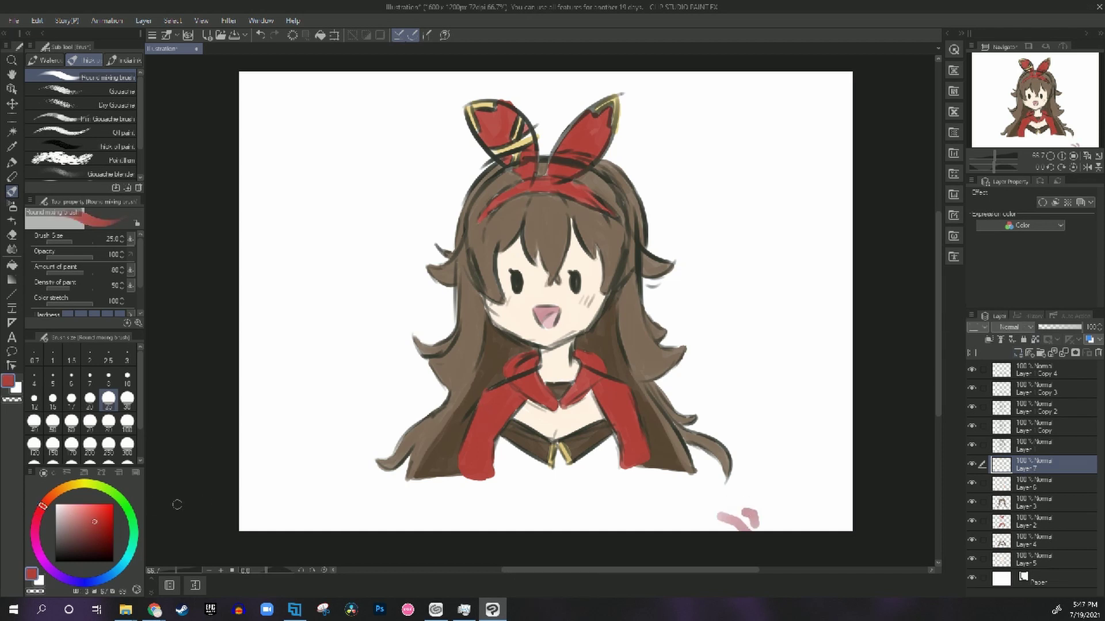
drag(86, 514, 95, 531)
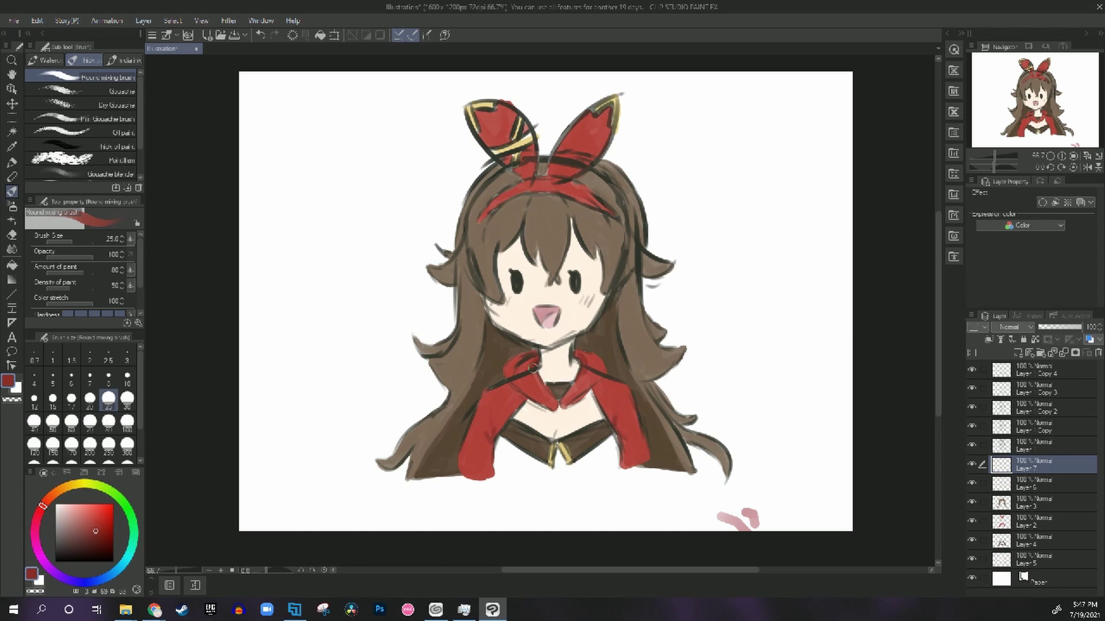
drag(583, 359, 591, 395)
mouse_move(510, 384)
mouse_down()
mouse_move(522, 409)
mouse_move(501, 388)
mouse_up()
key(ctrl+z)
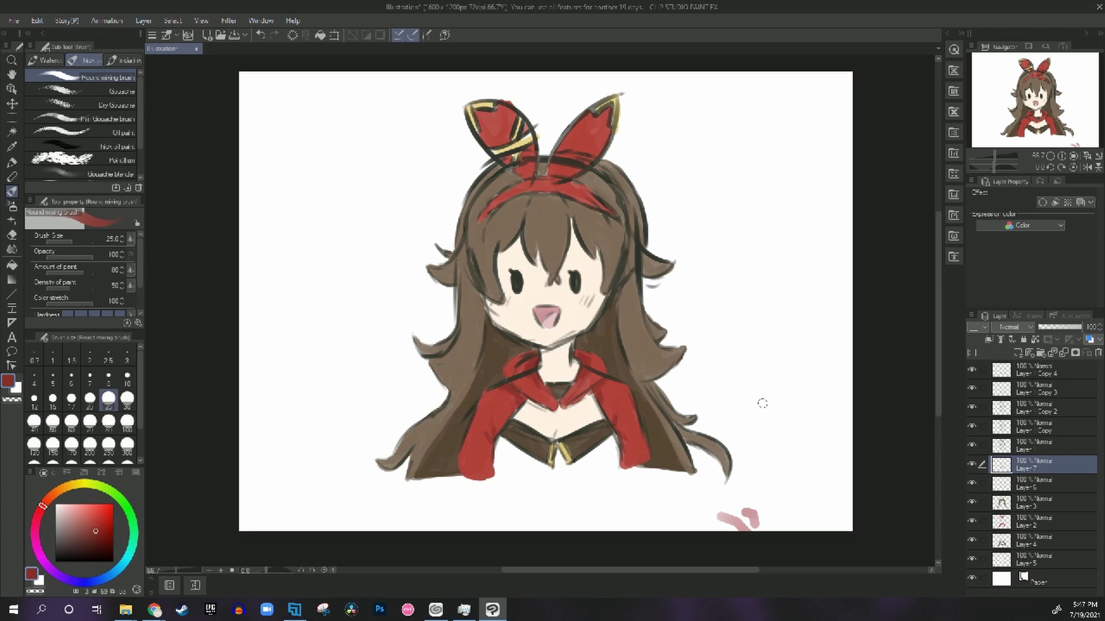
Shade the bunny ears, headband and right sleeve in dark red, and remove the pink test strokes beneath the figure.
drag(569, 148, 575, 175)
drag(482, 115, 488, 146)
drag(521, 187, 493, 208)
drag(750, 513, 732, 539)
drag(639, 420, 635, 471)
click(664, 476)
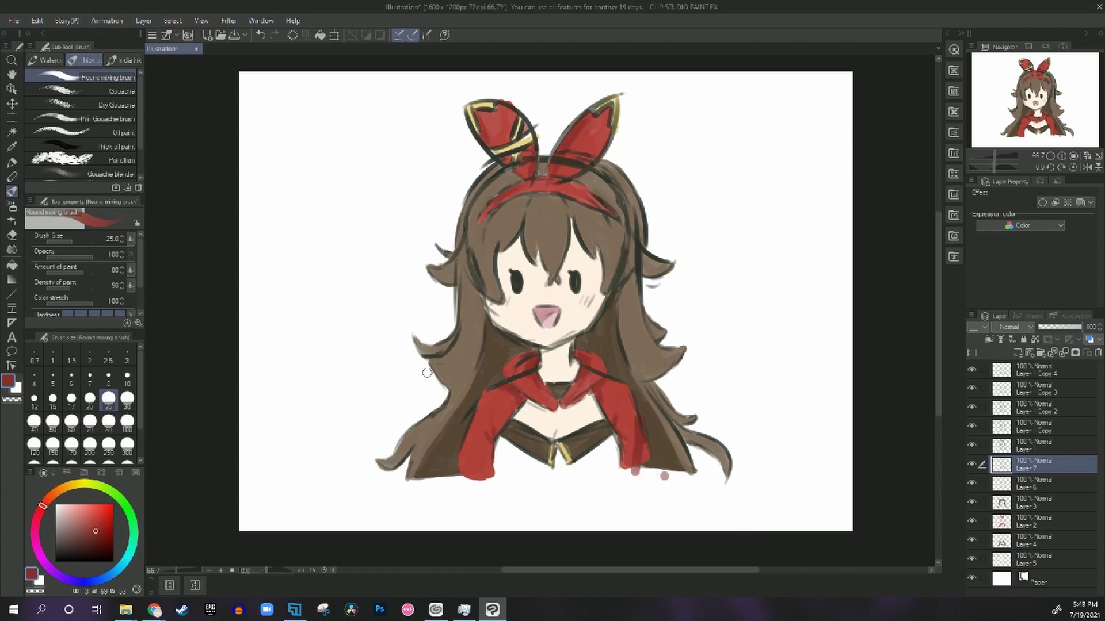
Sample the brown from the hair and paint darker brown shading on the bangs and side hair, undoing unwanted strokes.
alt+click(458, 363)
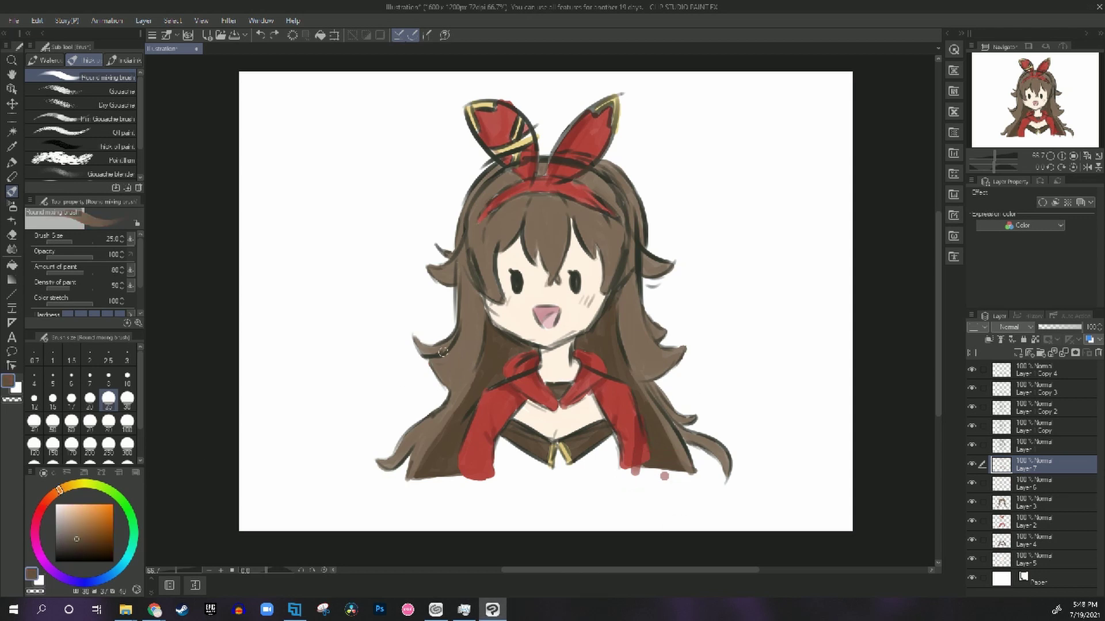
key(ctrl+z)
key(ctrl+z)
drag(706, 188, 766, 342)
key(ctrl+z)
mouse_move(720, 214)
mouse_down()
mouse_move(735, 259)
mouse_move(762, 276)
mouse_up()
key(ctrl+z)
key(ctrl+z)
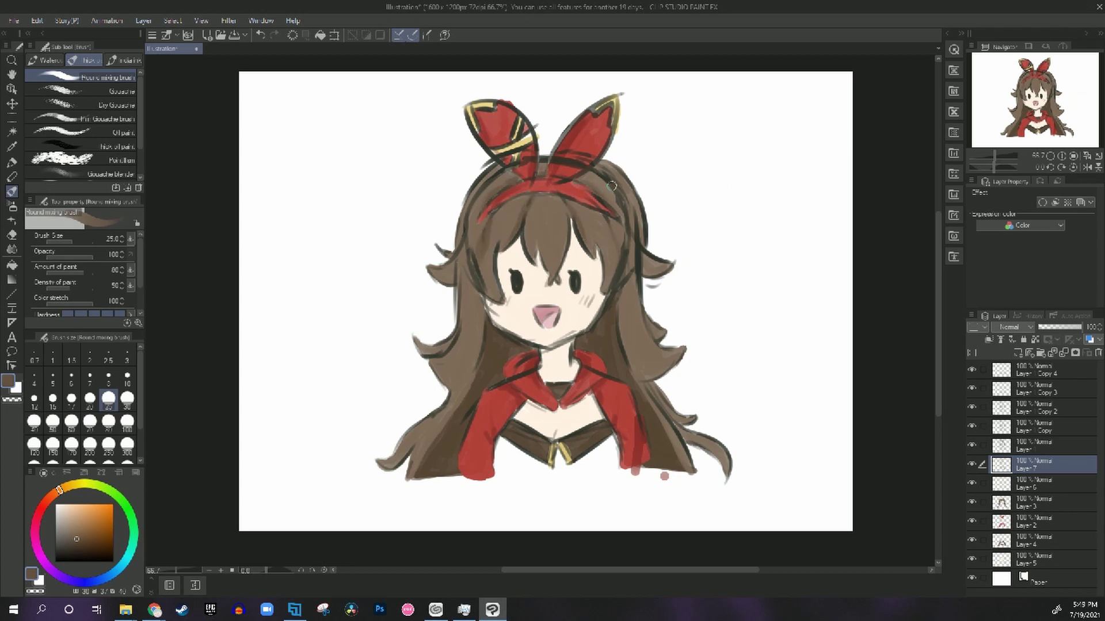
Remove the stray dots beside the hair and under the right sleeve, and shade the lower right hair in brown.
click(707, 324)
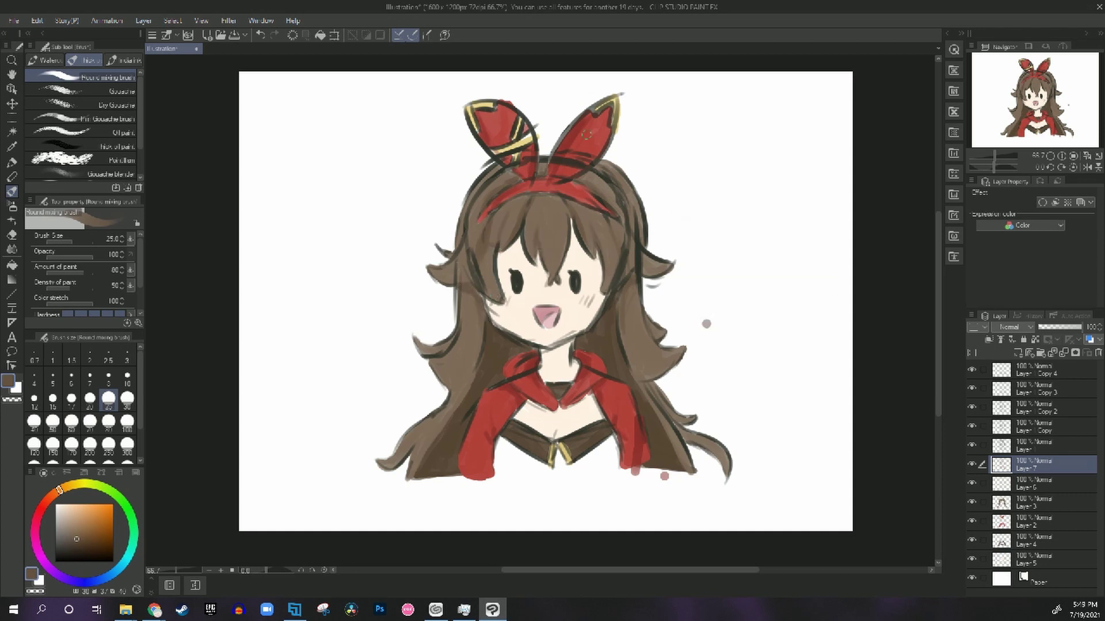
key(ctrl+z)
key(ctrl+z)
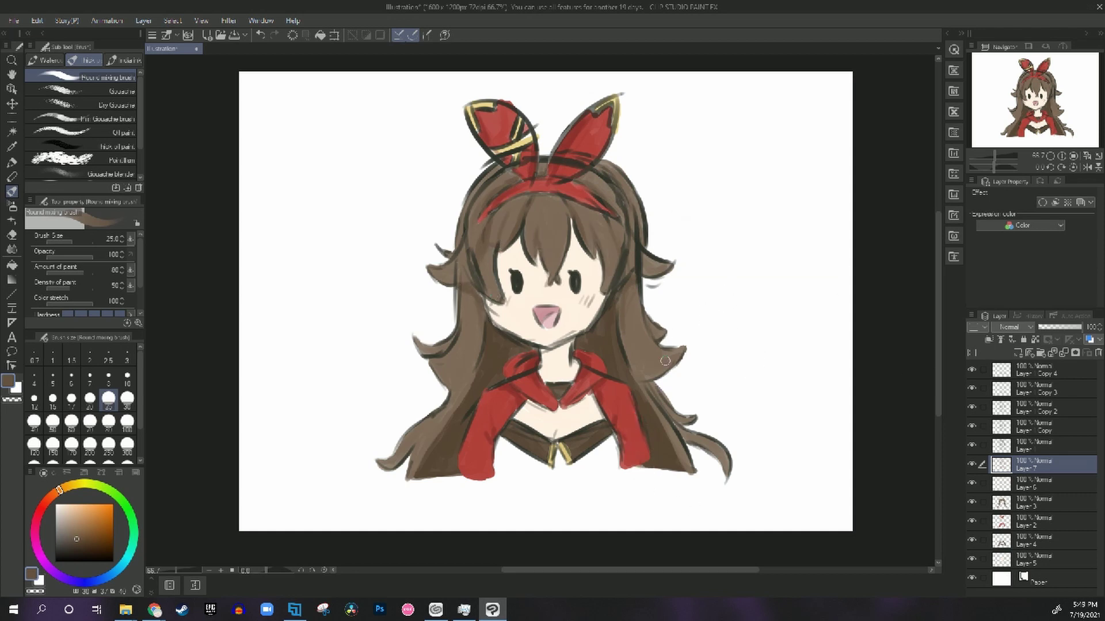
drag(662, 400, 680, 423)
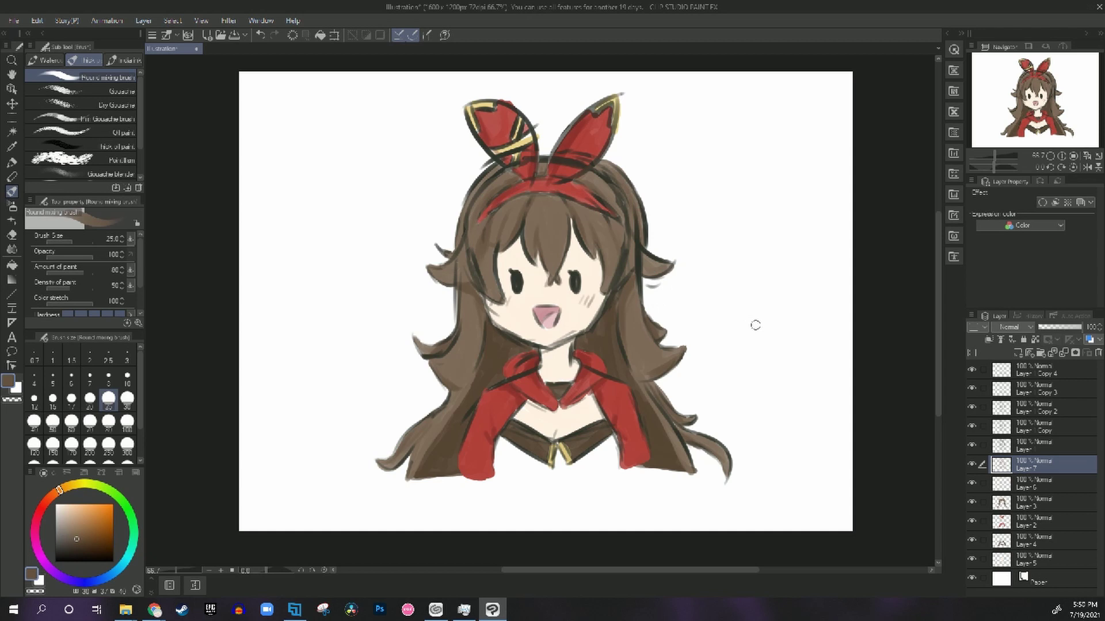
Choose a darker skin tone and shade the neck beneath the chin and the face along the edge of the bangs.
click(67, 509)
drag(555, 351, 597, 345)
drag(589, 350, 599, 344)
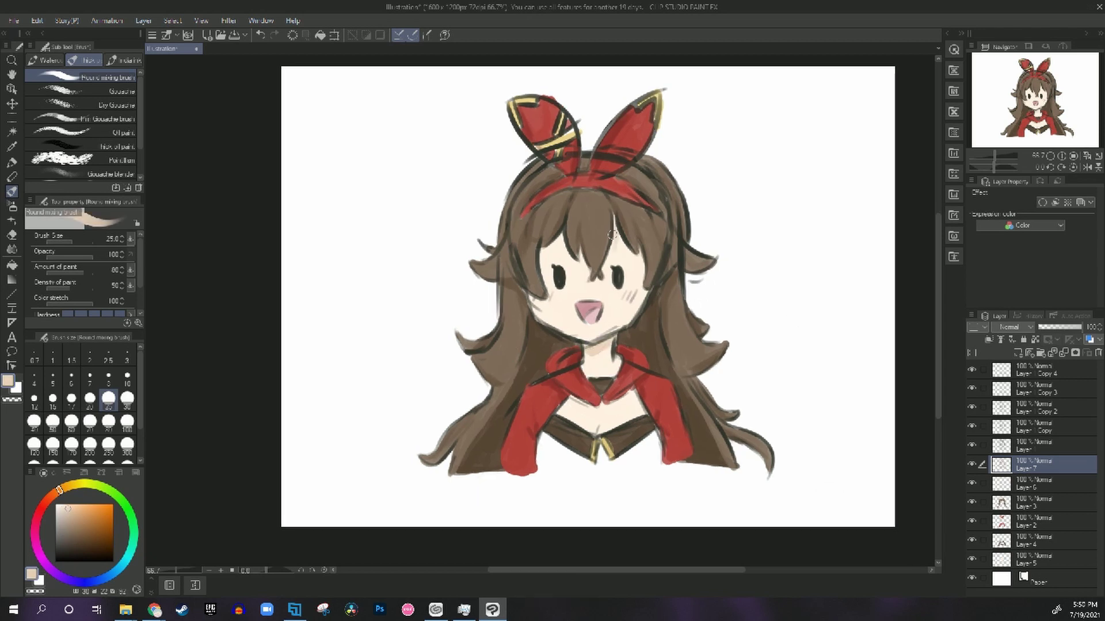
key(ctrl+z)
key(ctrl+z)
drag(642, 257, 643, 273)
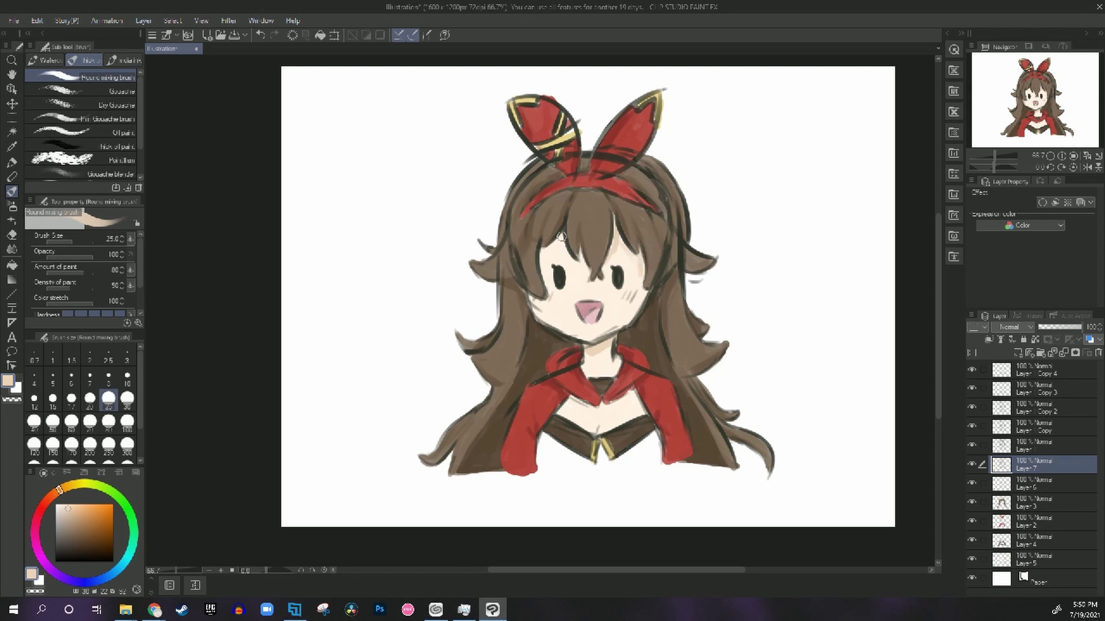